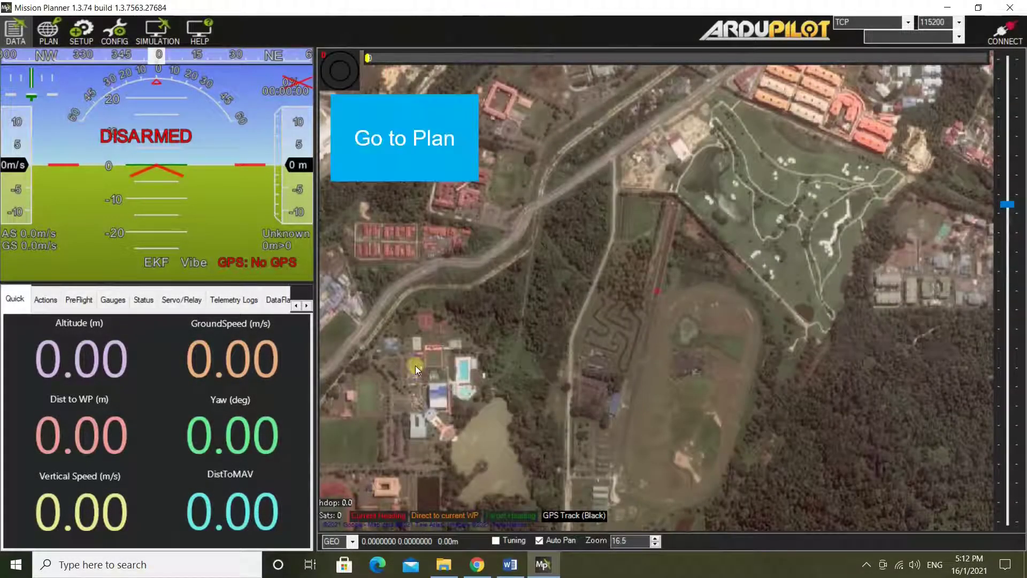
# Open the flight plan view and set the home location beside the blue-roofed building just west of the oval track
pyautogui.click(48, 34)
pyautogui.moveTo(493, 305); pyautogui.dragTo(296, 339)
pyautogui.moveTo(426, 301); pyautogui.dragTo(275, 329)
pyautogui.scroll(3, 488, 303)
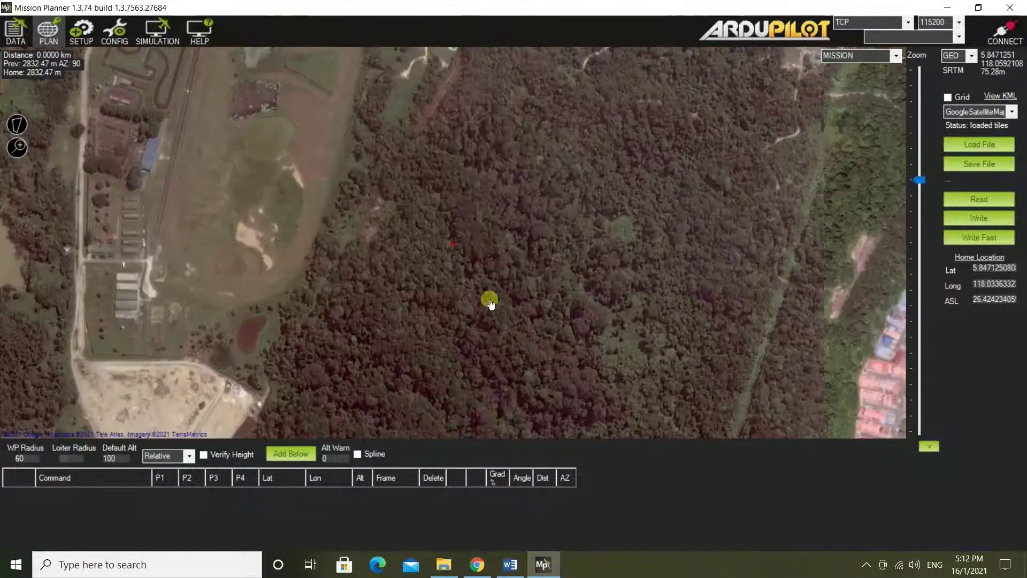
pyautogui.moveTo(486, 258); pyautogui.dragTo(593, 363)
pyautogui.moveTo(525, 239); pyautogui.dragTo(646, 277)
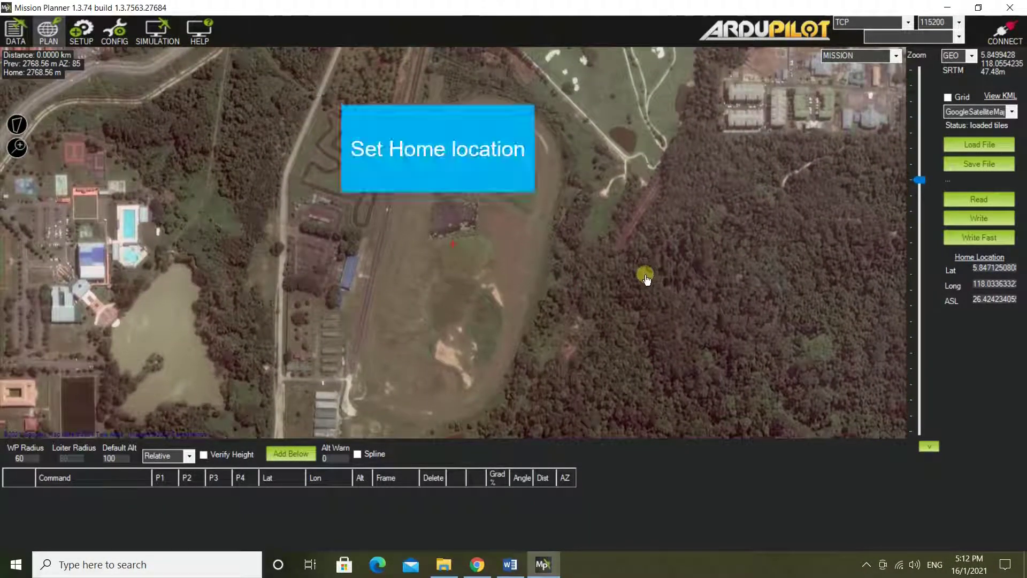
pyautogui.rightClick(433, 268)
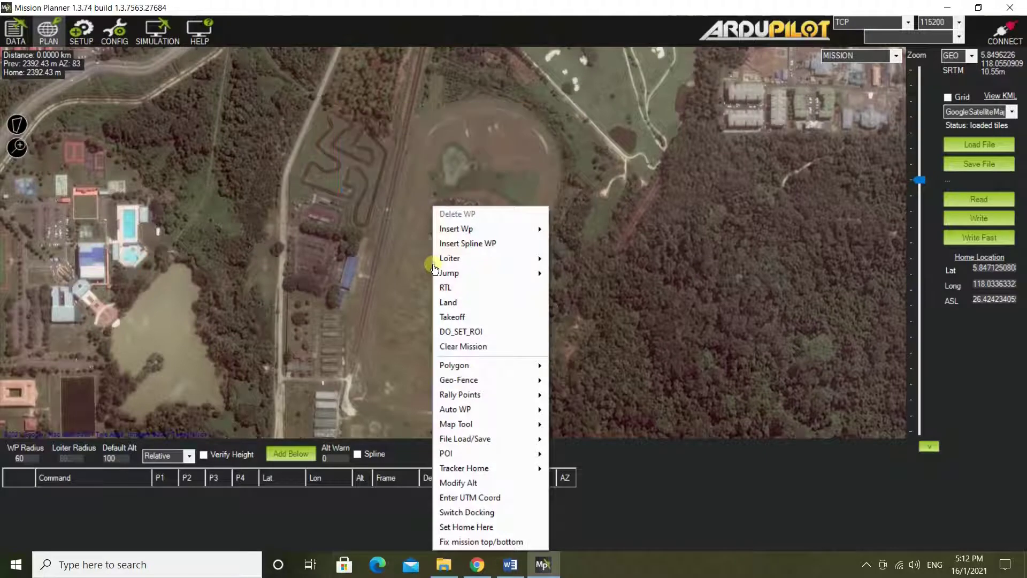
pyautogui.moveTo(488, 395)
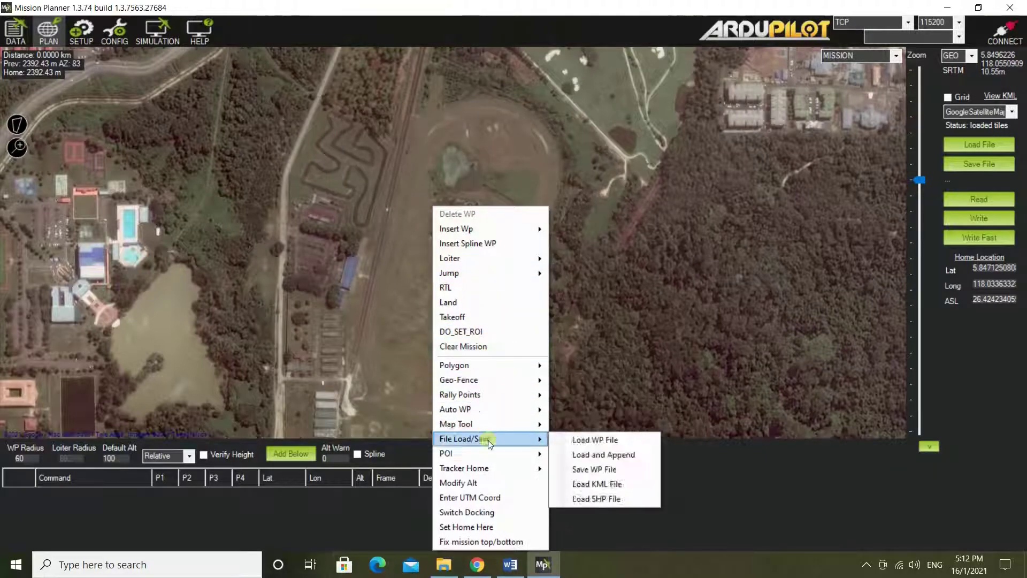
pyautogui.click(480, 526)
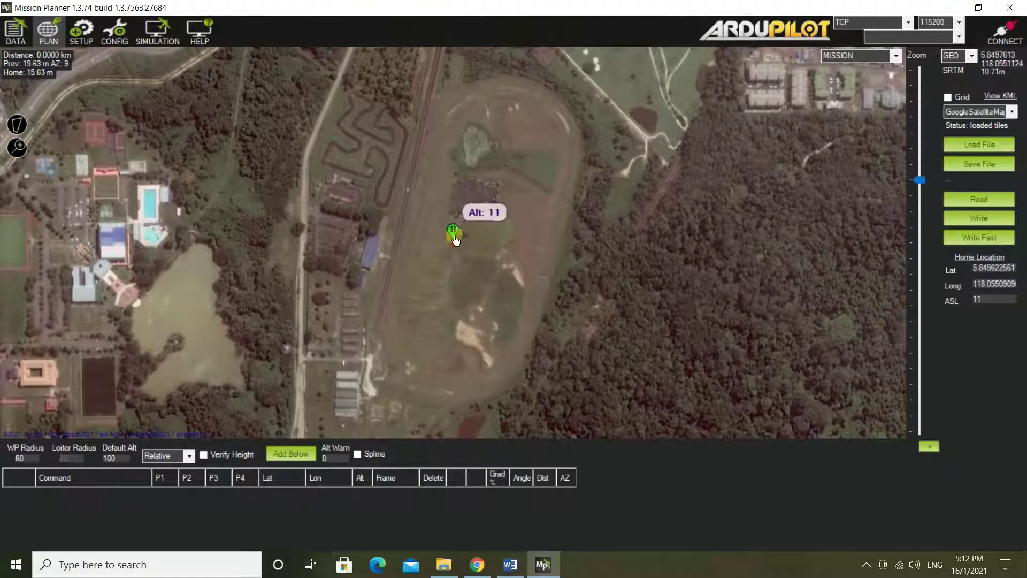
pyautogui.moveTo(448, 247)
pyautogui.mouseDown()
pyautogui.moveTo(379, 261)
pyautogui.moveTo(389, 262)
pyautogui.mouseUp()
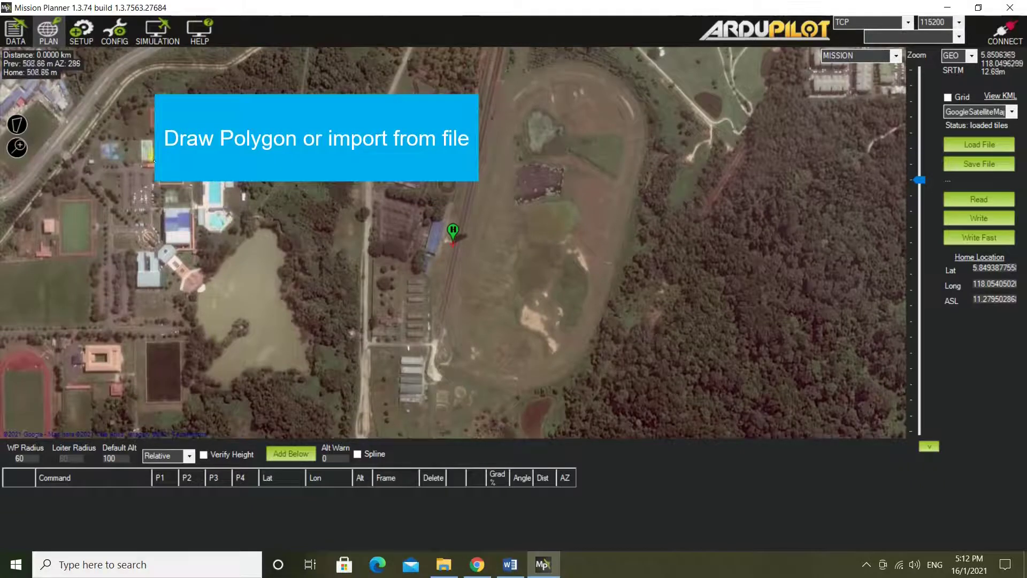
# Draw an eight-vertex survey polygon around the golf course, including the road and buildings along its edges
pyautogui.rightClick(550, 143)
pyautogui.moveTo(590, 298)
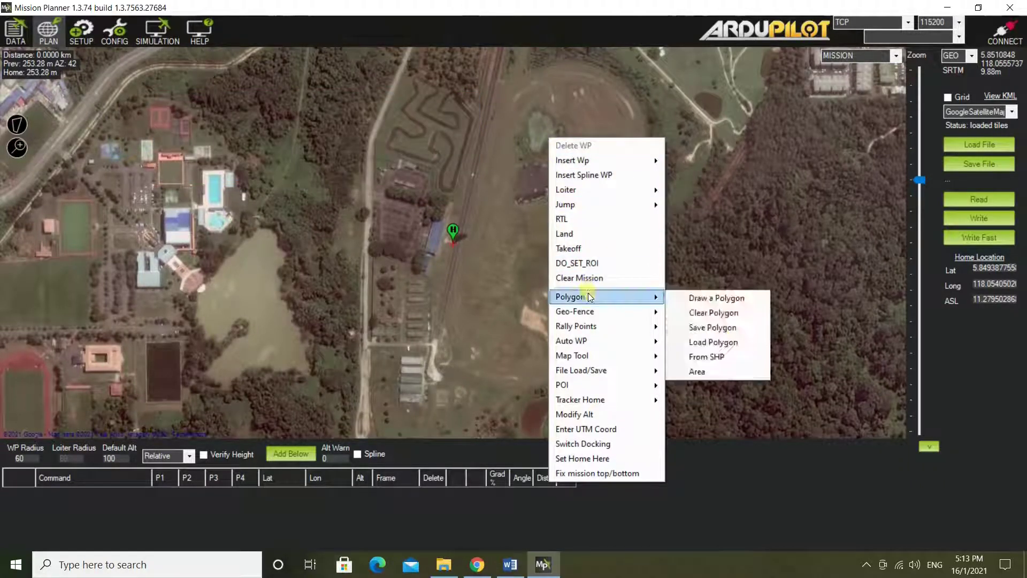
pyautogui.click(700, 302)
pyautogui.moveTo(584, 193)
pyautogui.mouseDown()
pyautogui.moveTo(601, 275)
pyautogui.moveTo(587, 385)
pyautogui.mouseUp()
pyautogui.moveTo(531, 230); pyautogui.dragTo(471, 267)
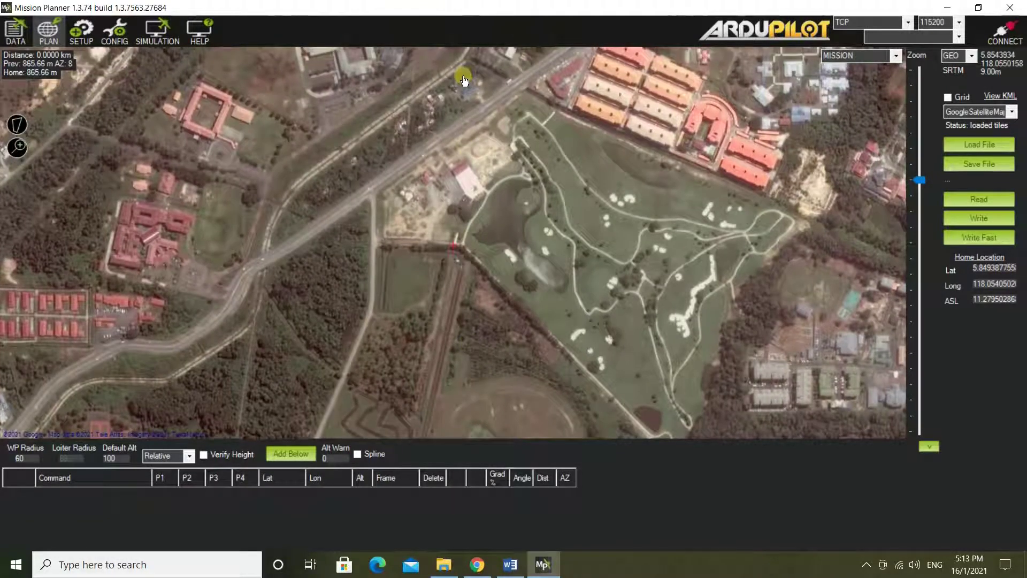
pyautogui.click(452, 87)
pyautogui.click(647, 124)
pyautogui.click(822, 230)
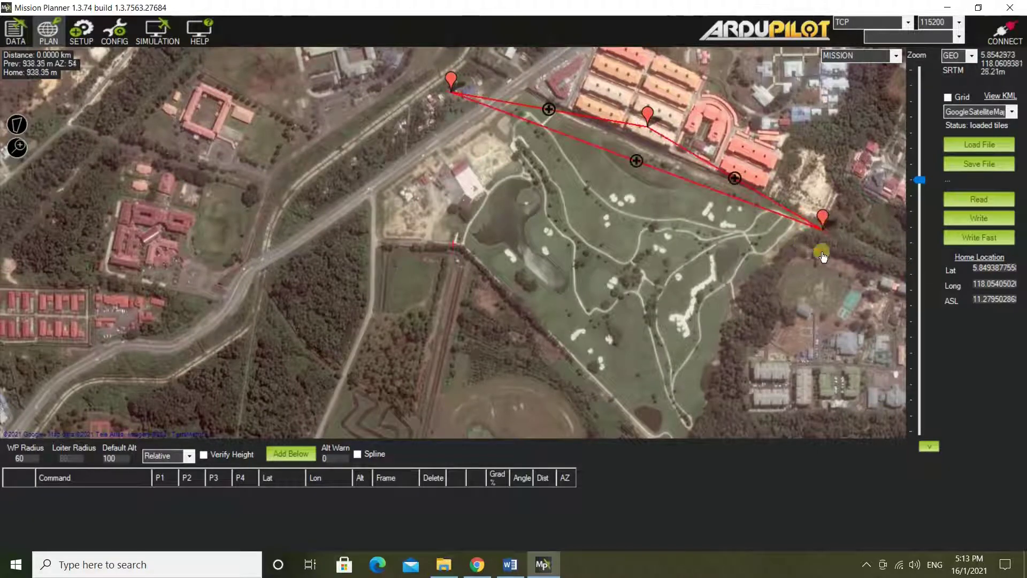
pyautogui.click(755, 368)
pyautogui.moveTo(756, 377); pyautogui.dragTo(767, 310)
pyautogui.click(680, 404)
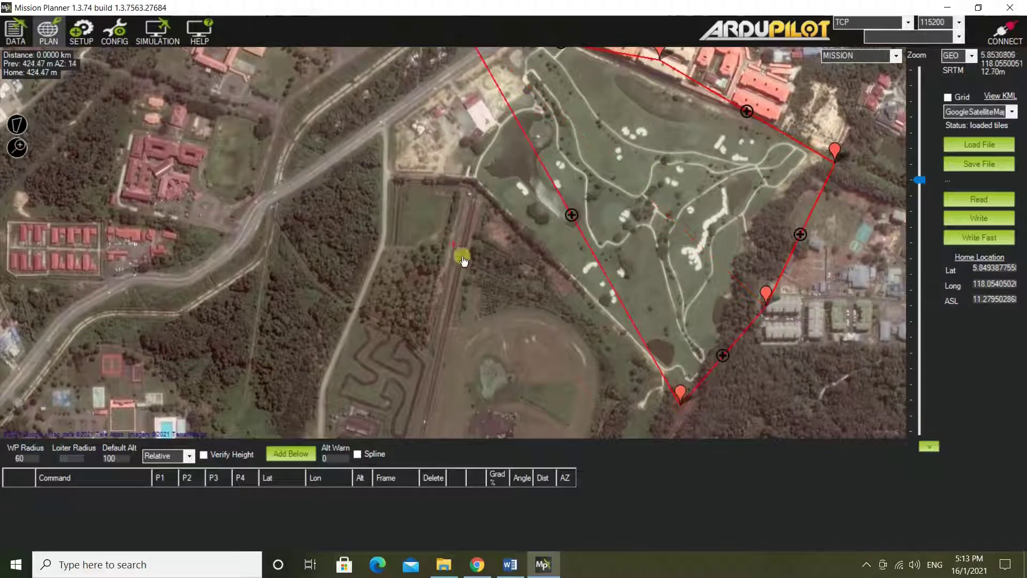
pyautogui.click(458, 211)
pyautogui.click(358, 180)
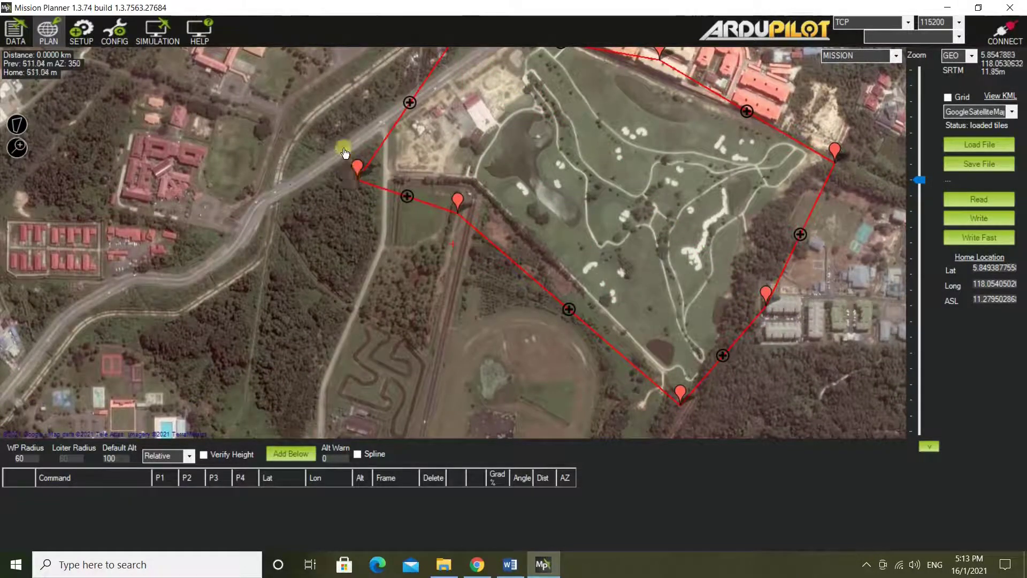
pyautogui.click(355, 92)
pyautogui.moveTo(526, 113); pyautogui.dragTo(417, 173)
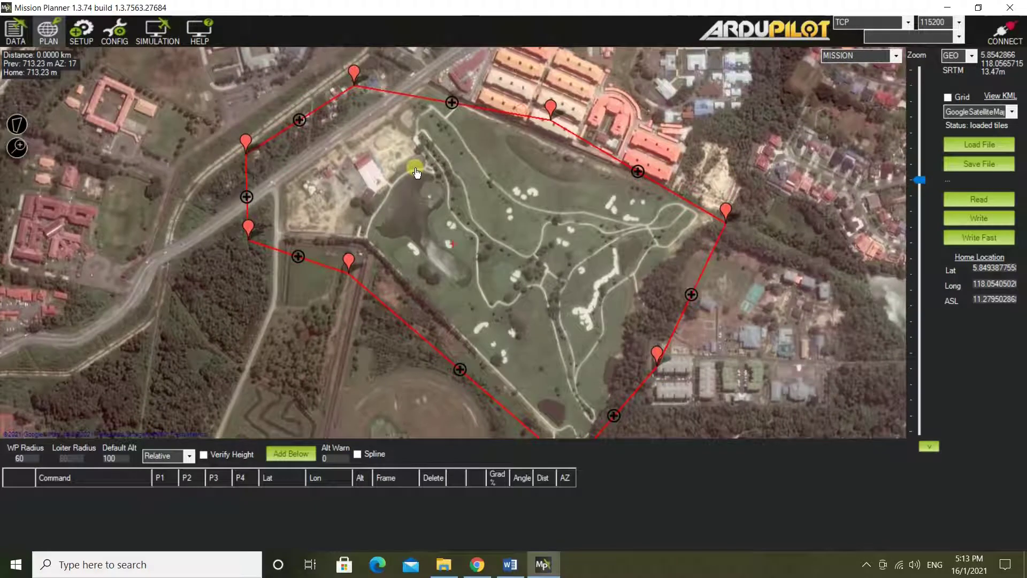
# Clear the hand-drawn survey polygon from the map
pyautogui.rightClick(672, 125)
pyautogui.moveTo(740, 282)
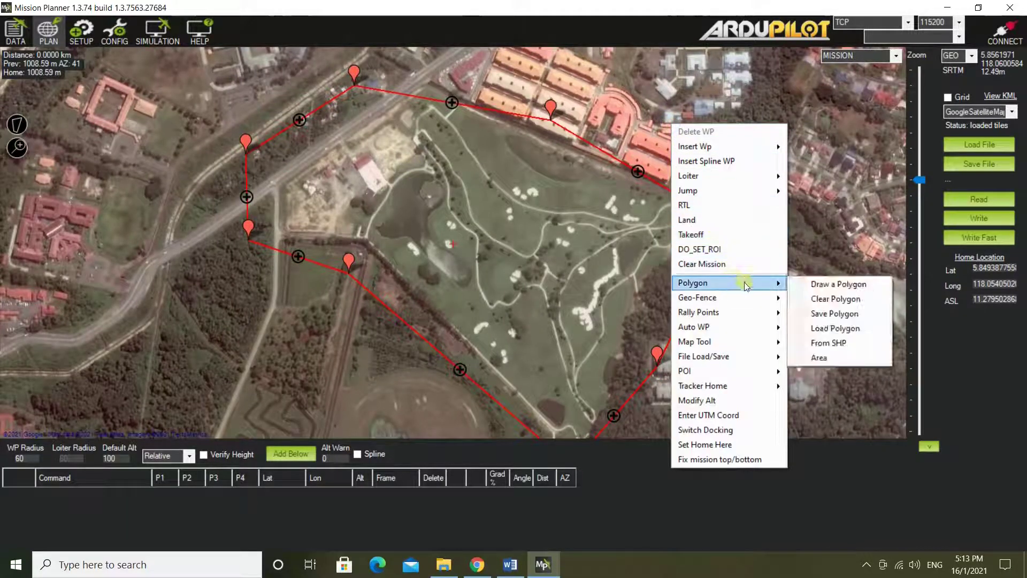
pyautogui.click(835, 298)
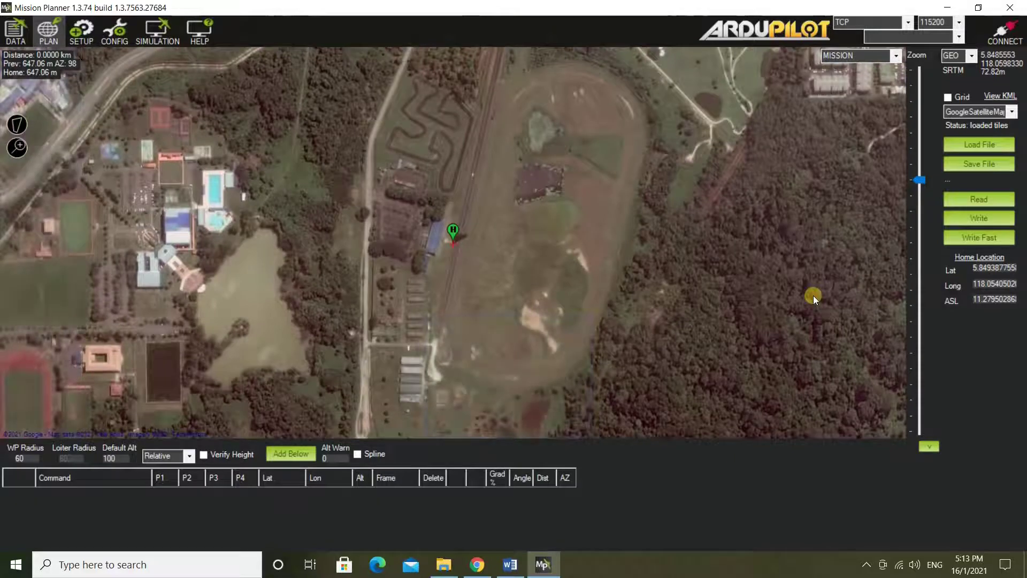
# Load the survey area polygon from the file Goft Club.poly in the Instruction folder
pyautogui.click(20, 126)
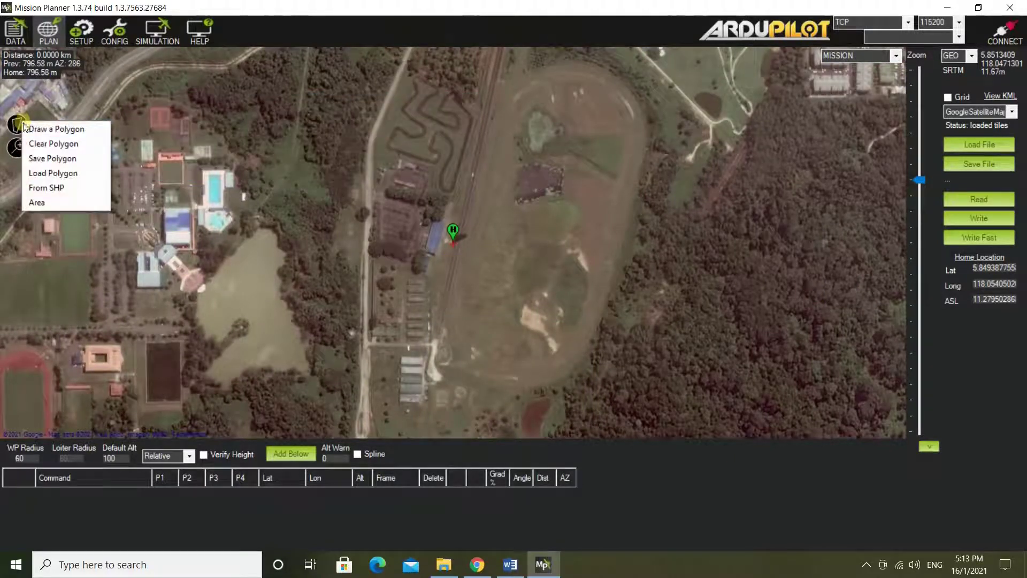
pyautogui.click(54, 174)
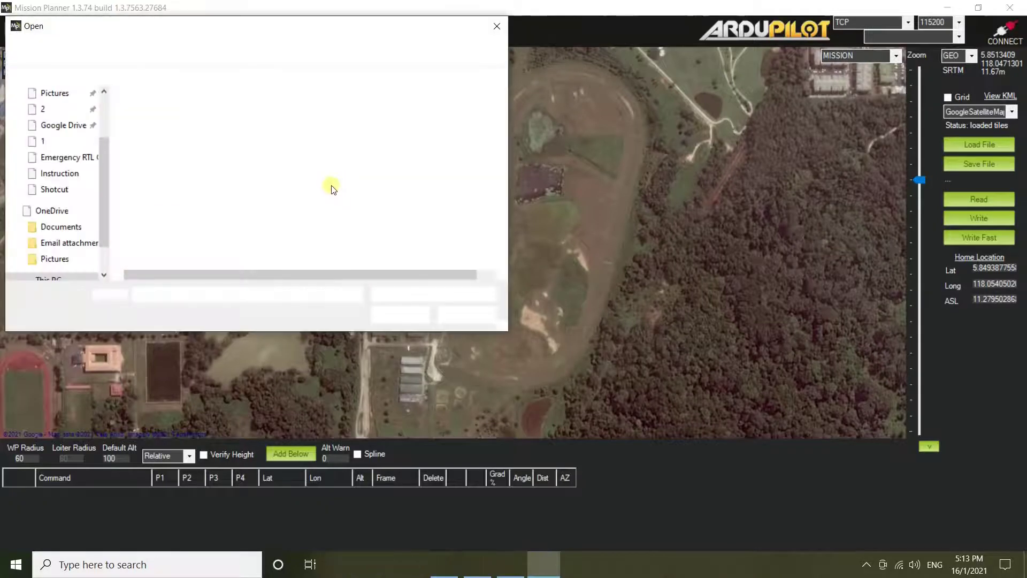
pyautogui.click(233, 185)
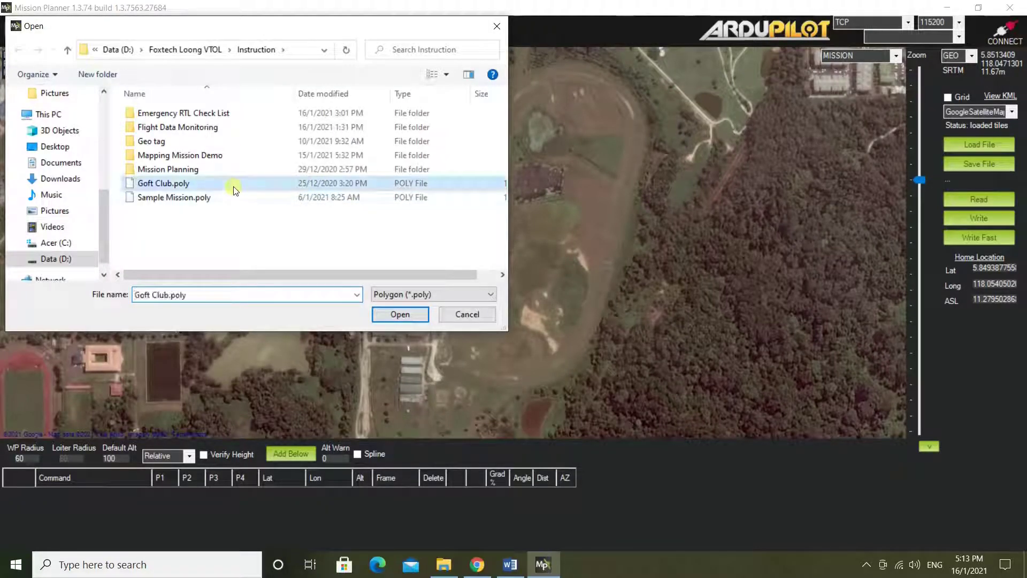
pyautogui.click(399, 315)
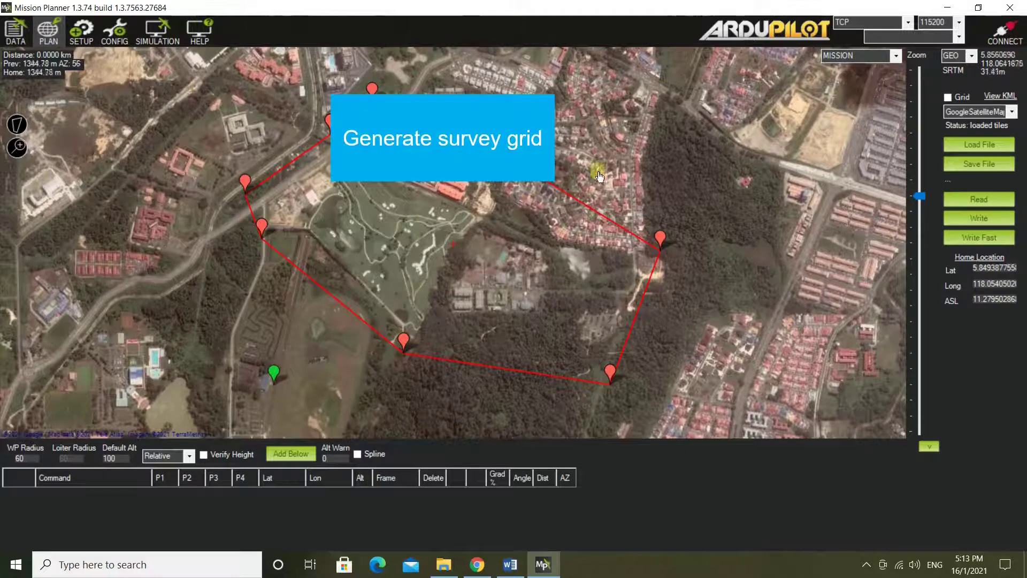
# Generate a Survey (Grid) for the loaded polygon, keeping the advanced options enabled
pyautogui.rightClick(700, 139)
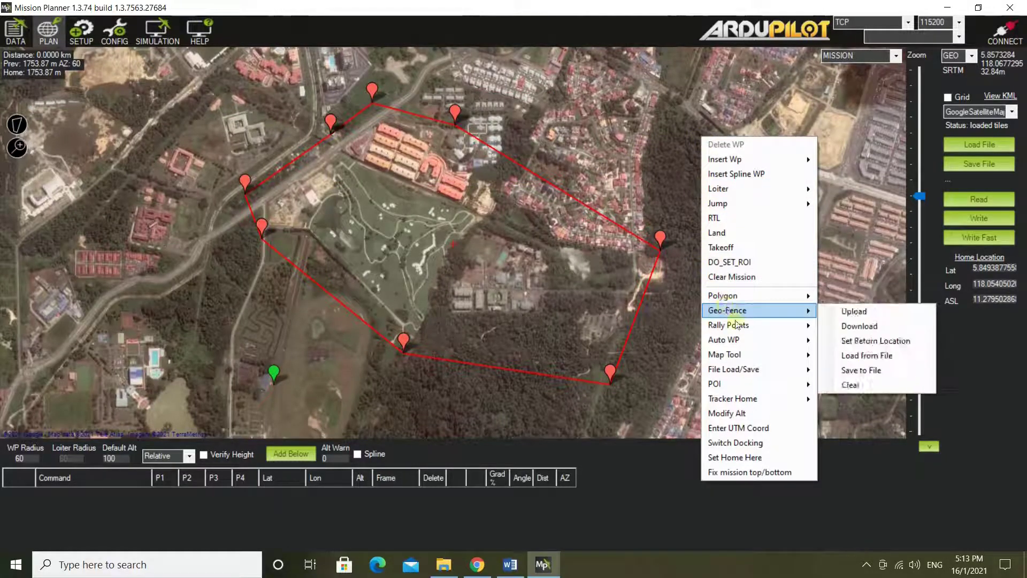
pyautogui.moveTo(745, 338)
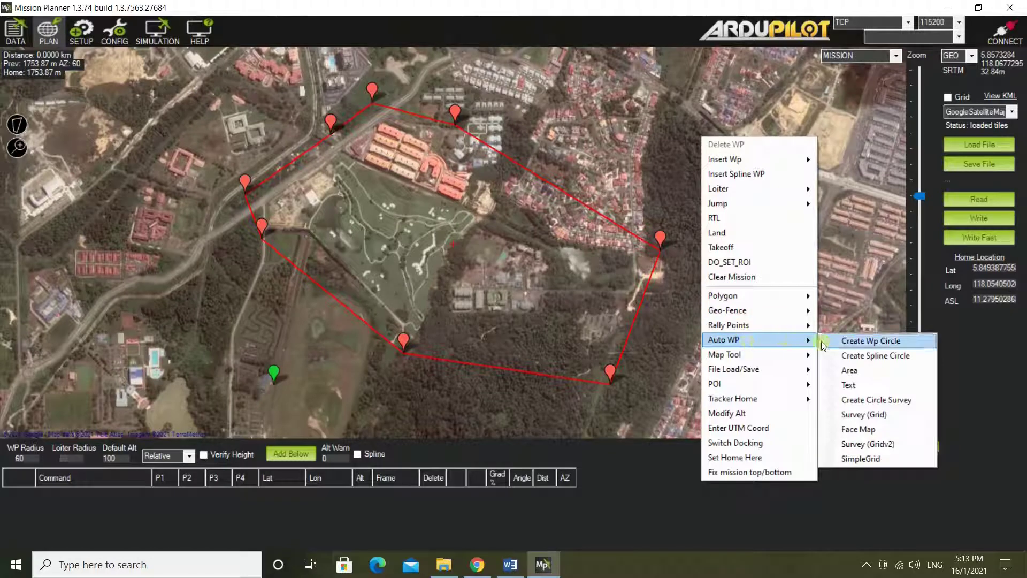
pyautogui.click(853, 414)
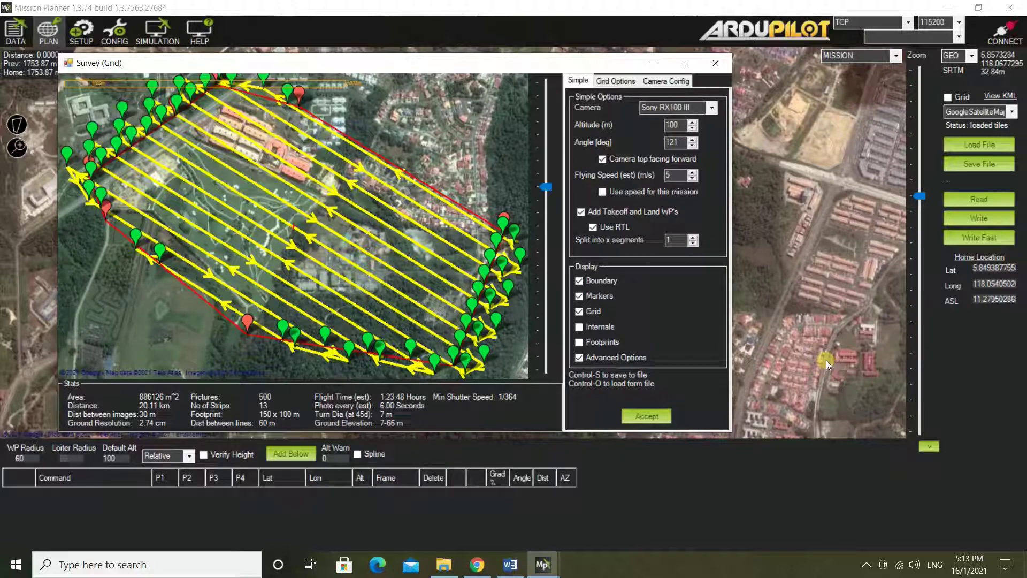
pyautogui.click(583, 358)
pyautogui.click(580, 358)
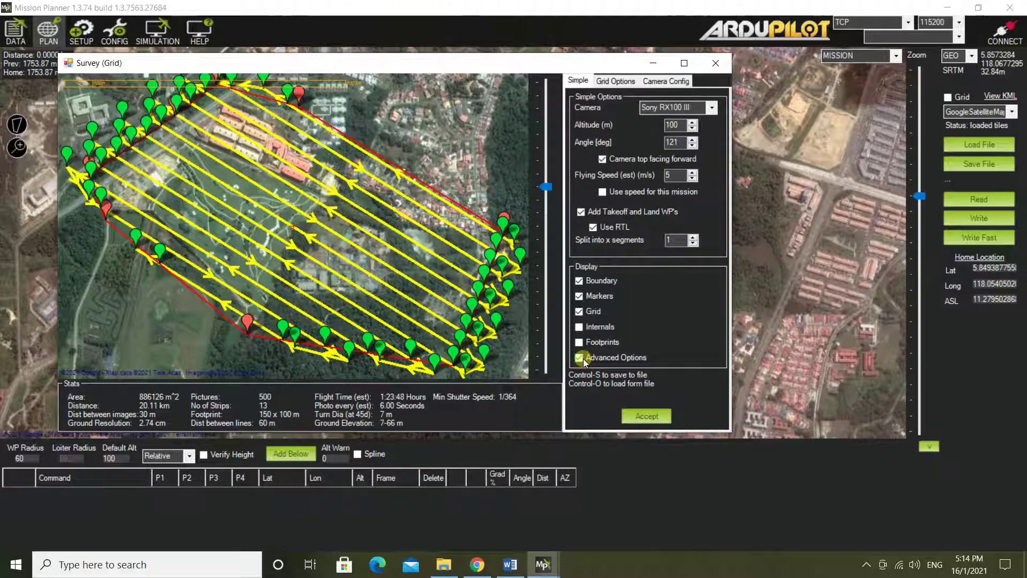
# Try to save the survey camera configuration under the name Sony RX100 III
pyautogui.click(665, 81)
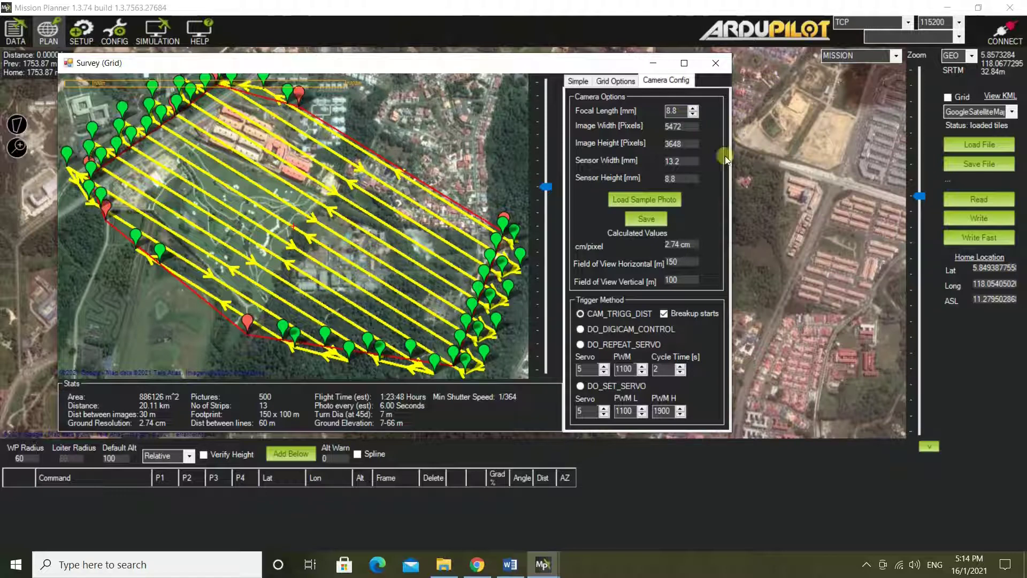
pyautogui.click(650, 218)
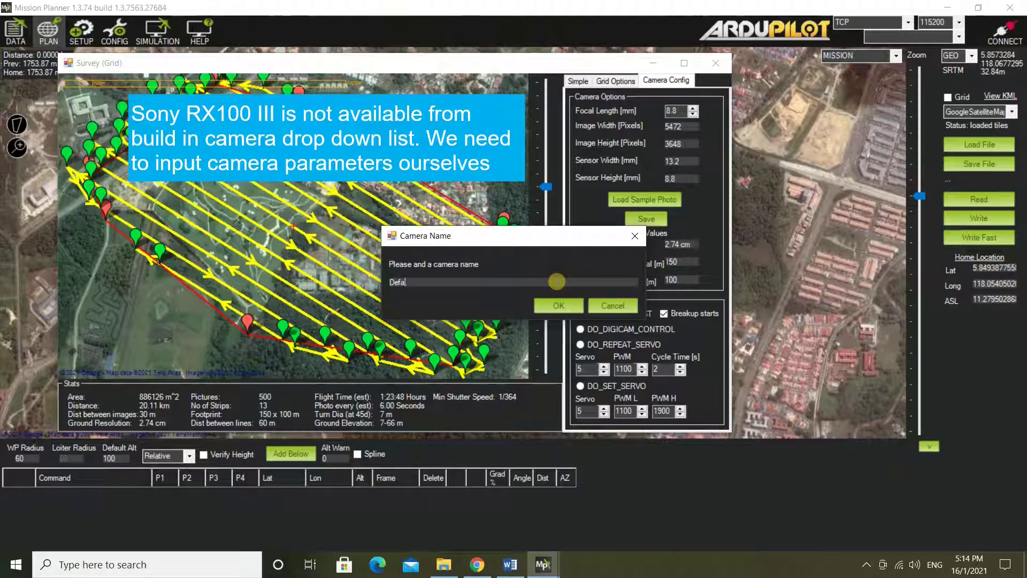
pyautogui.write('Sony RX100 III')
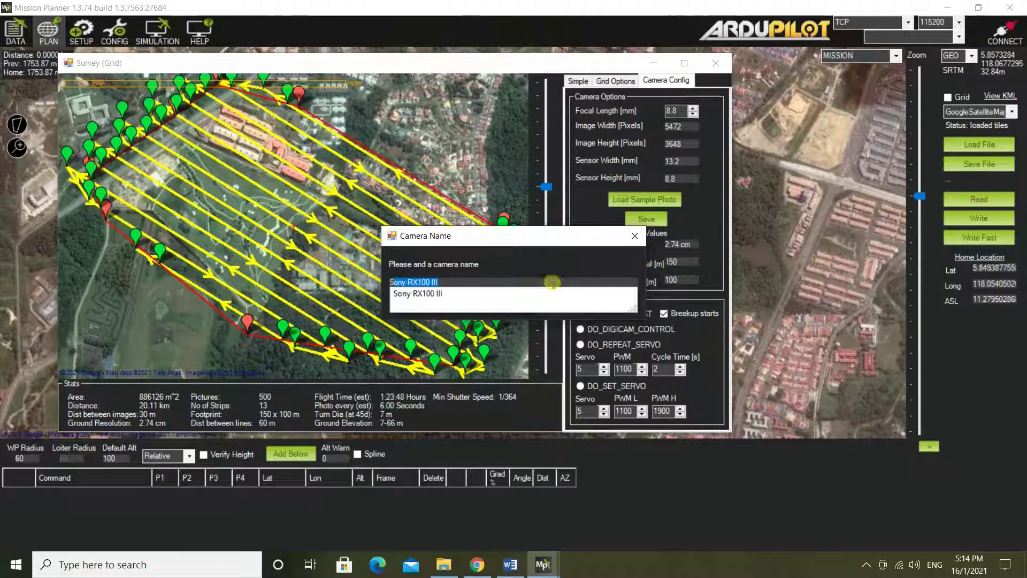
pyautogui.click(448, 295)
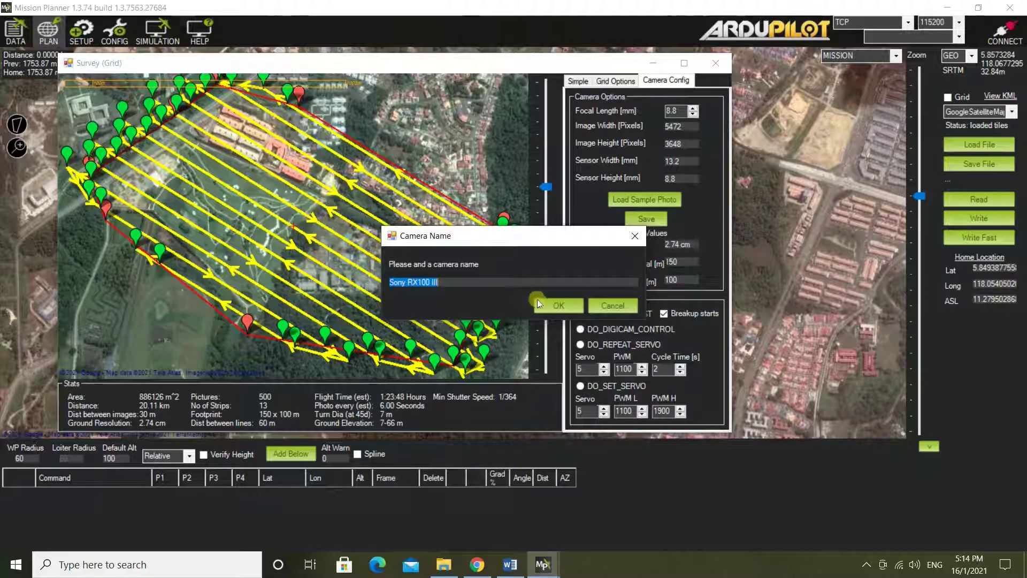
pyautogui.click(635, 236)
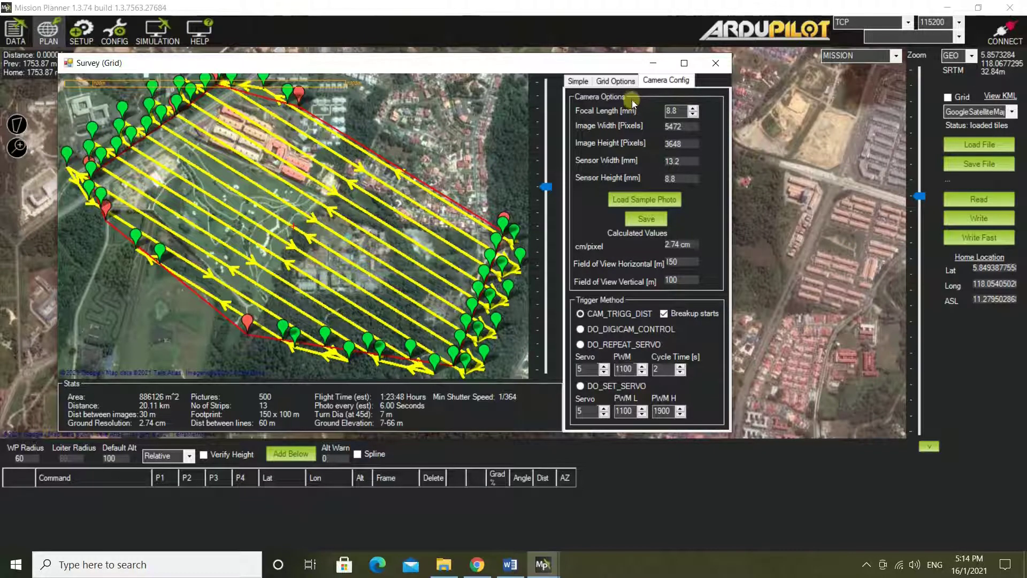
# Review the survey's grid options and set the flight line angle to 107 degrees
pyautogui.click(614, 81)
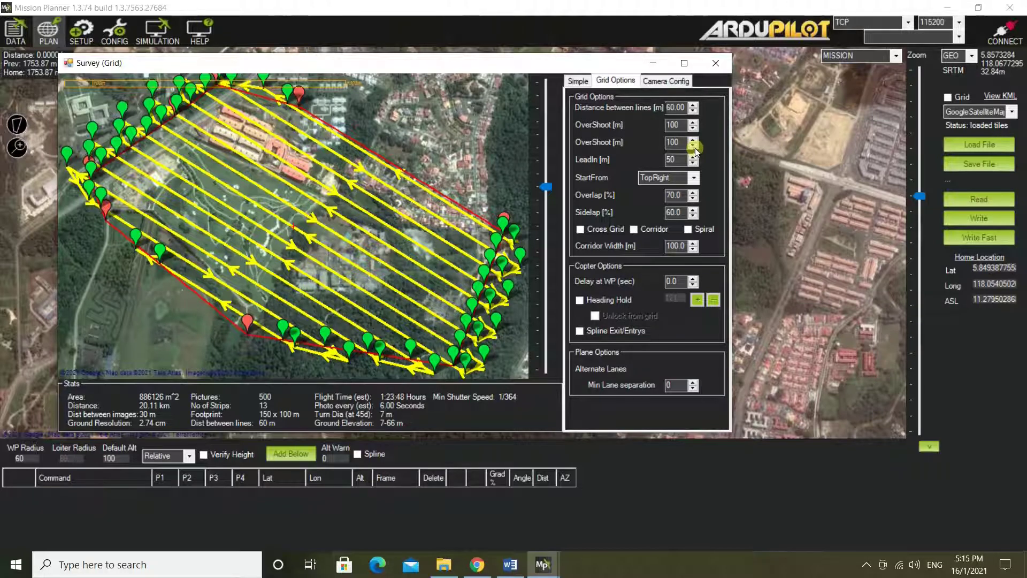
pyautogui.click(579, 81)
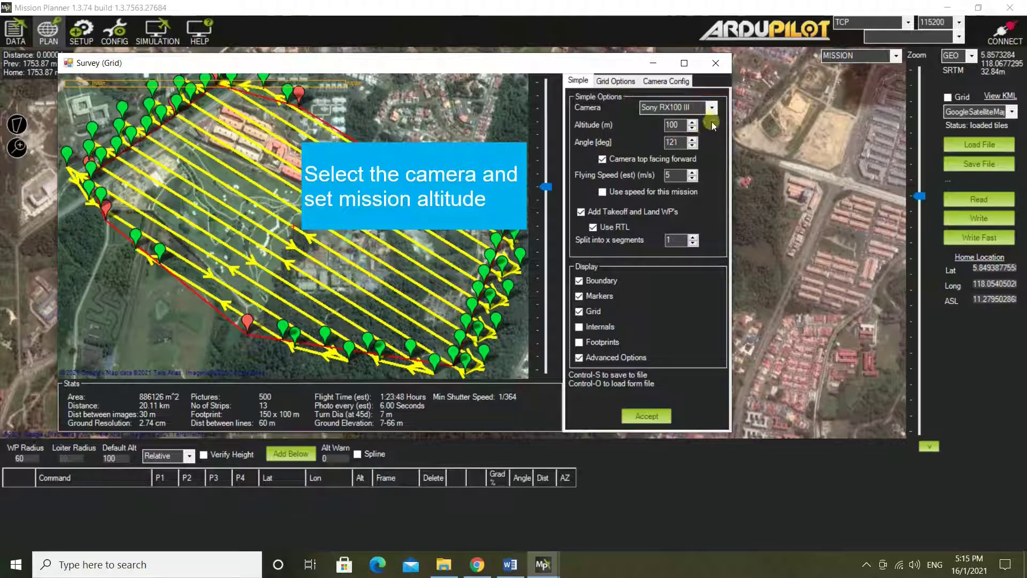
pyautogui.click(692, 145)
pyautogui.click(692, 145)
pyautogui.click(693, 145)
pyautogui.click(693, 145)
pyautogui.click(693, 145)
pyautogui.click(692, 145)
pyautogui.click(693, 145)
pyautogui.click(692, 145)
pyautogui.click(693, 145)
pyautogui.click(692, 144)
pyautogui.click(692, 145)
pyautogui.click(692, 145)
pyautogui.click(692, 145)
pyautogui.click(692, 145)
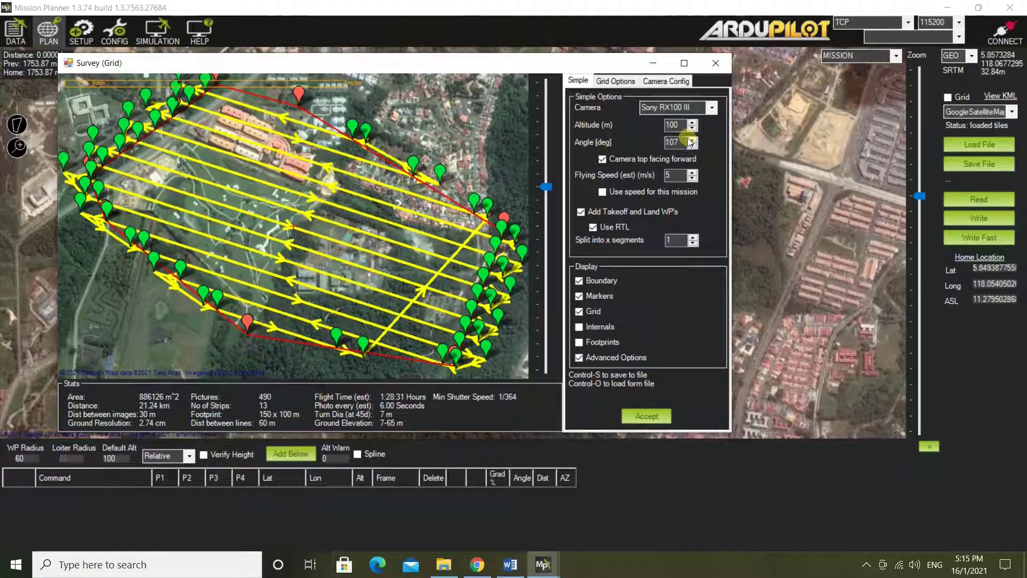
# Set the survey grid angle to 124 degrees and accept the grid to create the mission waypoints
pyautogui.click(693, 139)
pyautogui.click(693, 139)
pyautogui.click(693, 139)
pyautogui.click(693, 139)
pyautogui.click(693, 139)
pyautogui.click(693, 139)
pyautogui.click(693, 139)
pyautogui.click(693, 139)
pyautogui.click(693, 139)
pyautogui.click(694, 139)
pyautogui.click(693, 139)
pyautogui.click(694, 139)
pyautogui.click(693, 139)
pyautogui.click(693, 139)
pyautogui.click(693, 139)
pyautogui.click(694, 139)
pyautogui.click(693, 139)
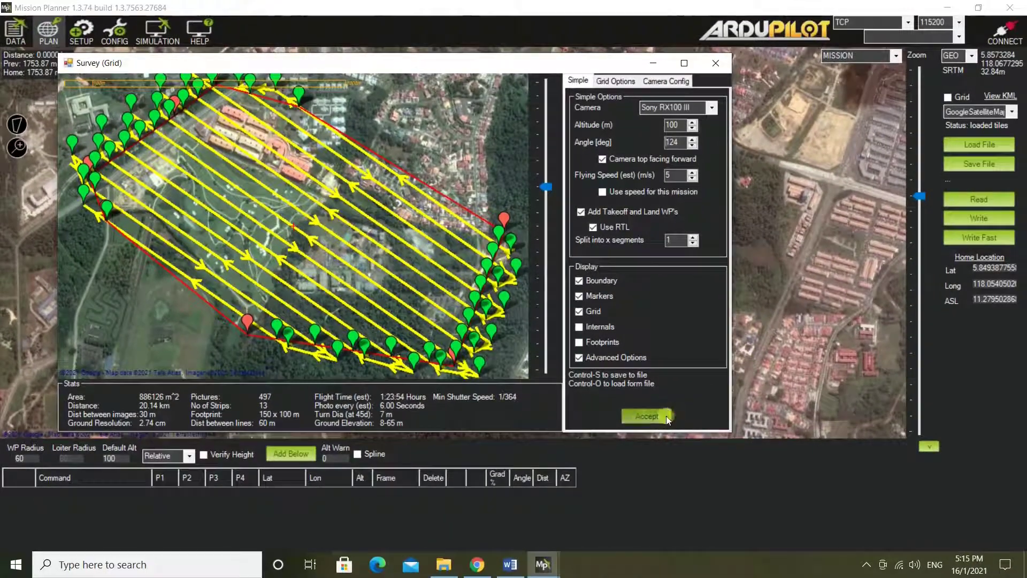
pyautogui.click(641, 418)
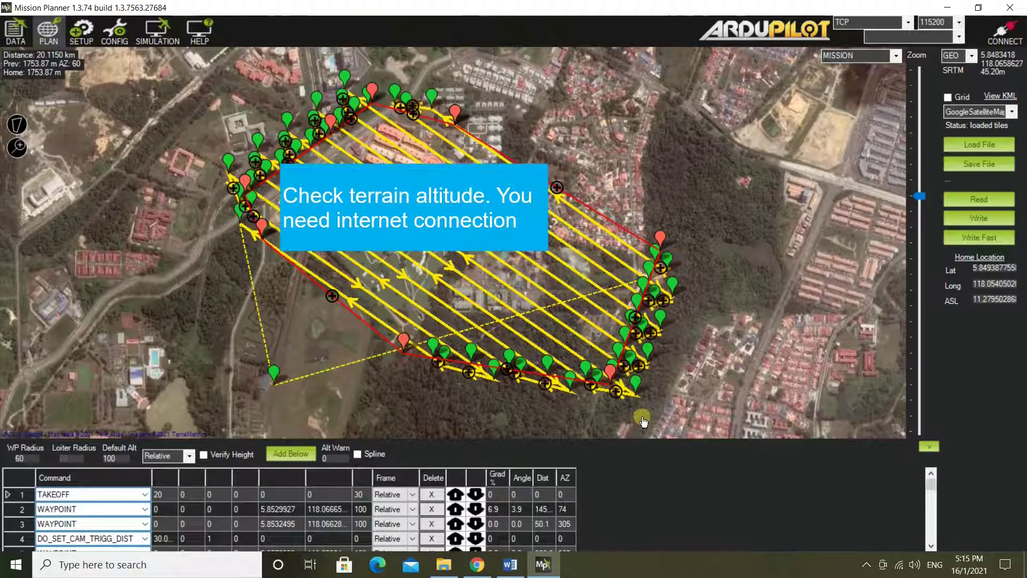
# Check the terrain altitude along the planned mission with the Elevation Graph, and close the profile
pyautogui.click(645, 396)
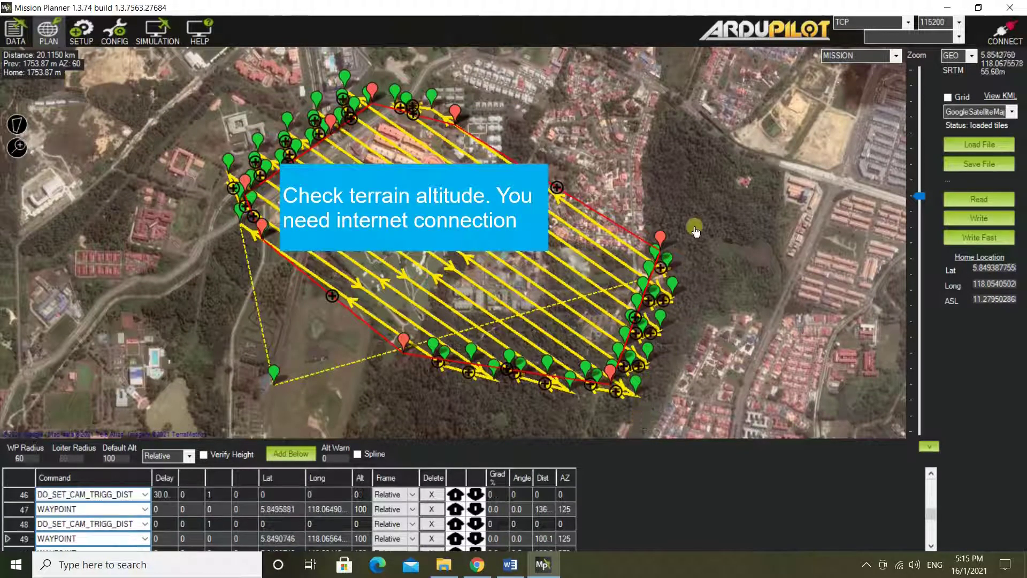
pyautogui.rightClick(689, 163)
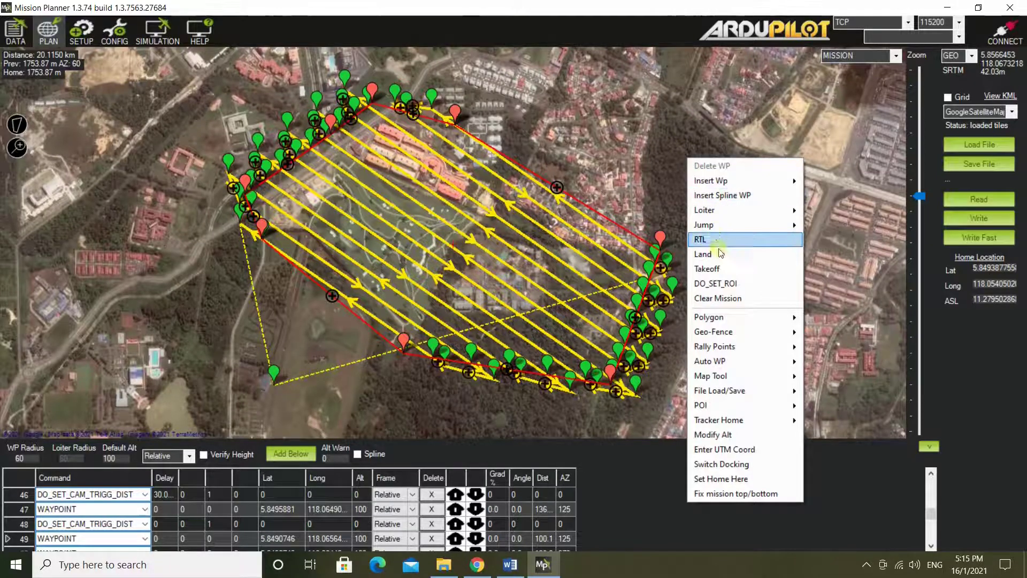
pyautogui.moveTo(731, 335)
pyautogui.moveTo(728, 361)
pyautogui.moveTo(726, 375)
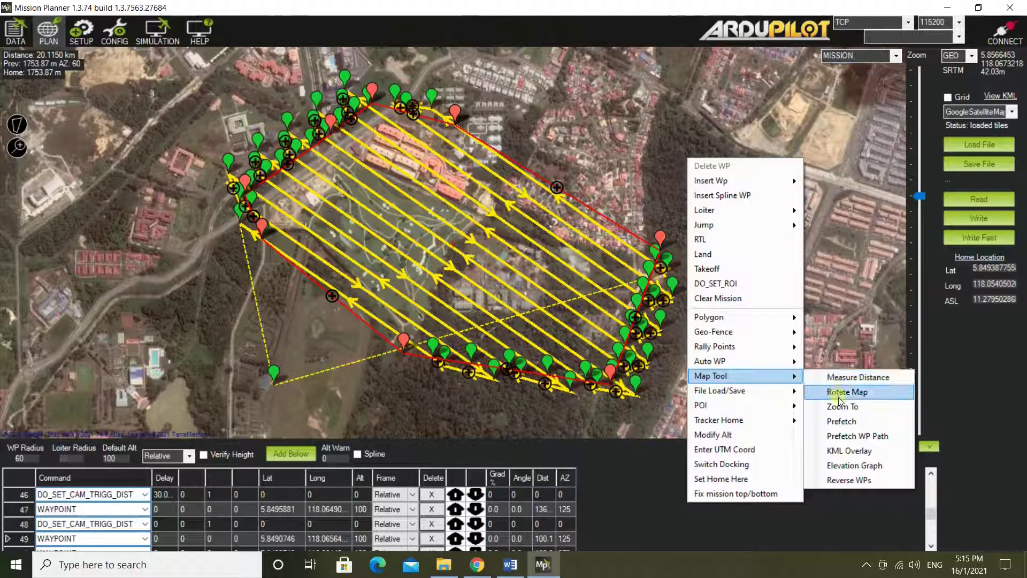
pyautogui.click(832, 466)
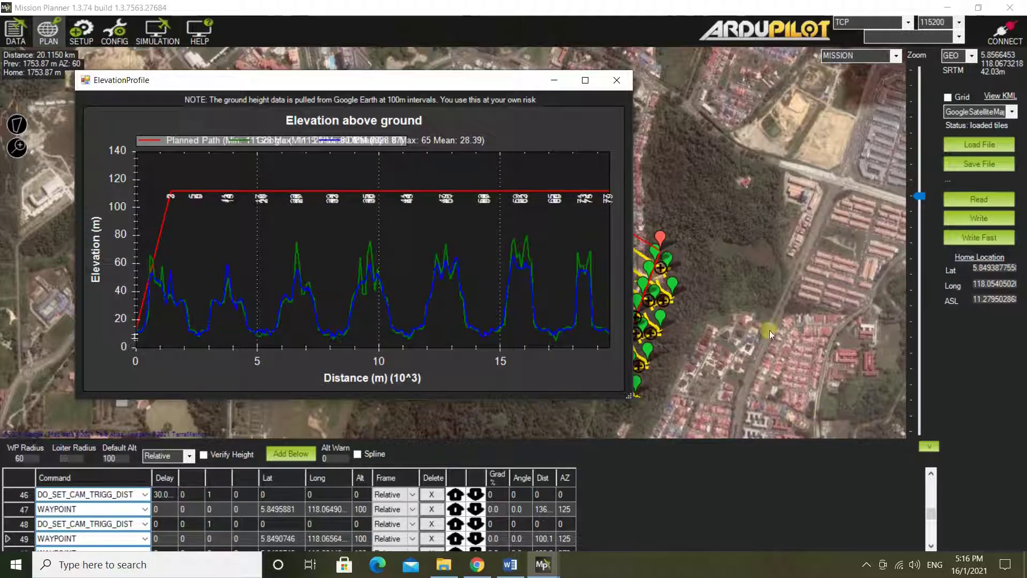
pyautogui.click(623, 79)
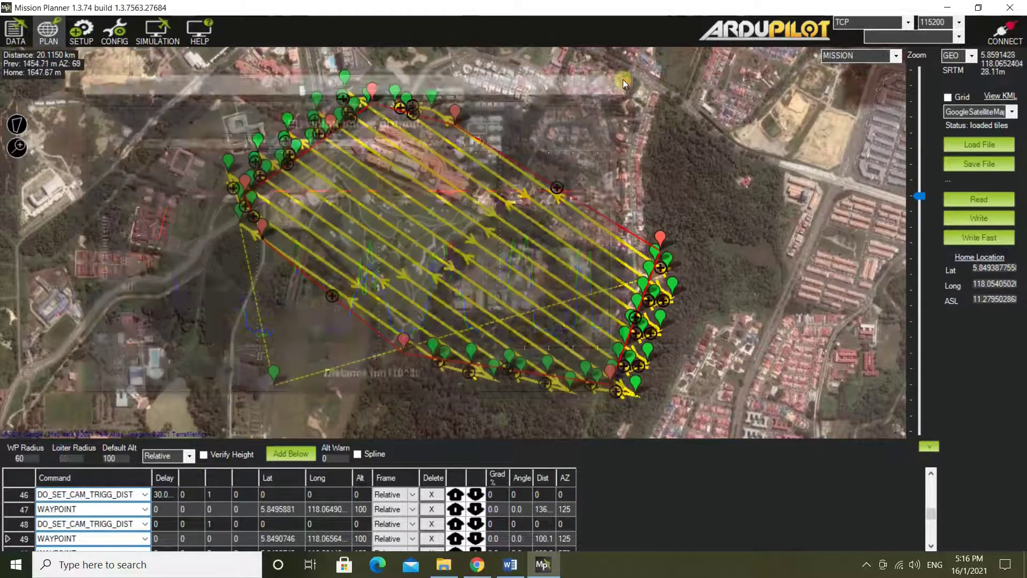
# Set the altitude to 170 for every WAYPOINT row from row 2 to row 79, skipping the camera trigger rows
pyautogui.moveTo(926, 513); pyautogui.dragTo(933, 473)
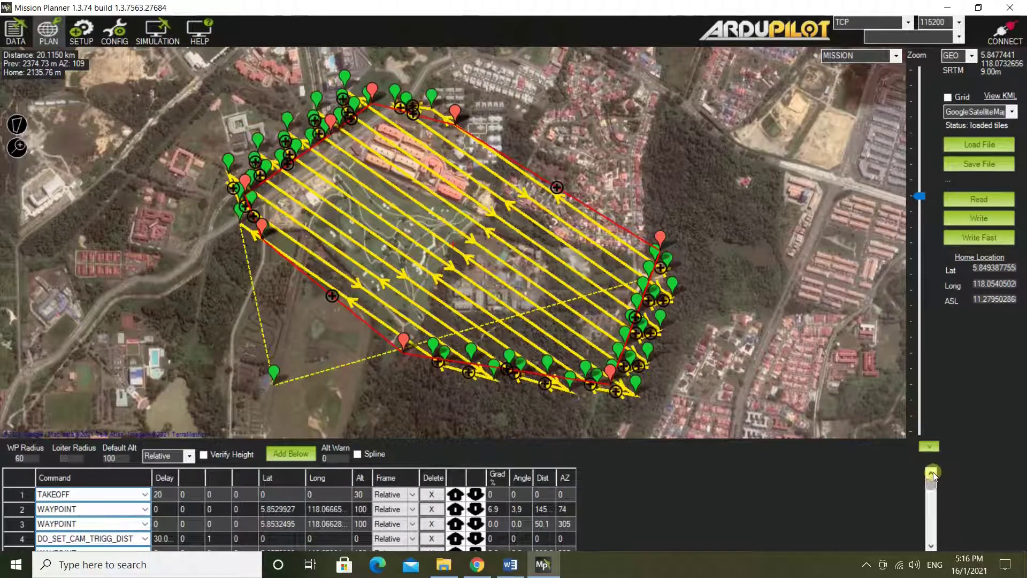
pyautogui.click(361, 509)
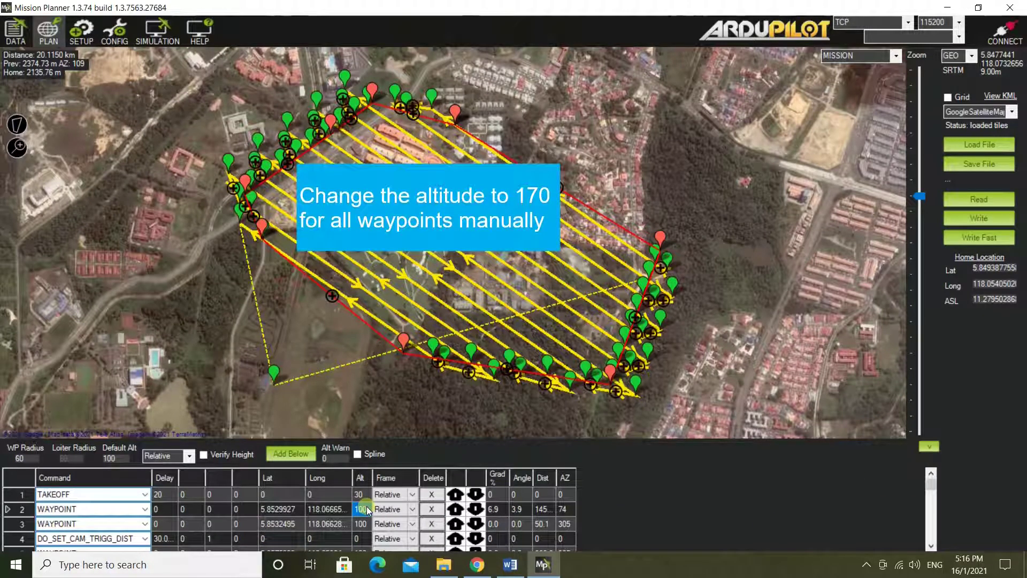
pyautogui.write('170')
pyautogui.press('Return')
pyautogui.write('170')
pyautogui.press('Return')
pyautogui.press('Return')
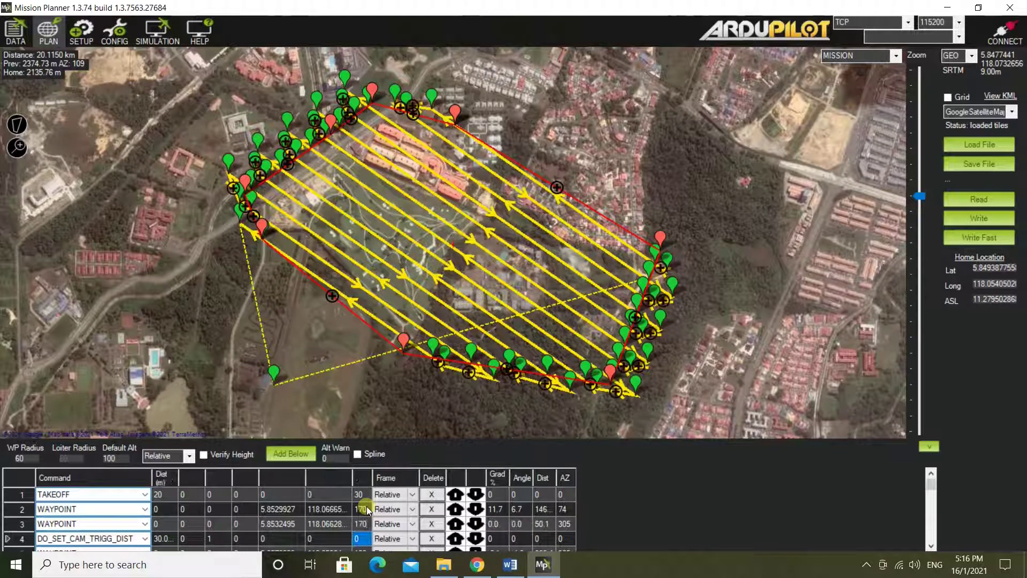
pyautogui.write('170')
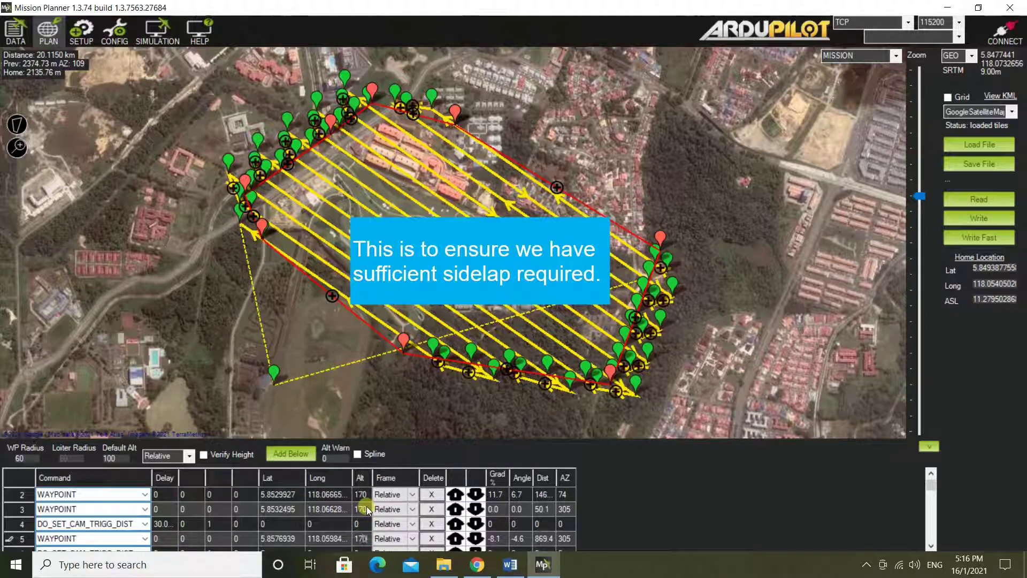
pyautogui.press('Return')
pyautogui.press('Return')
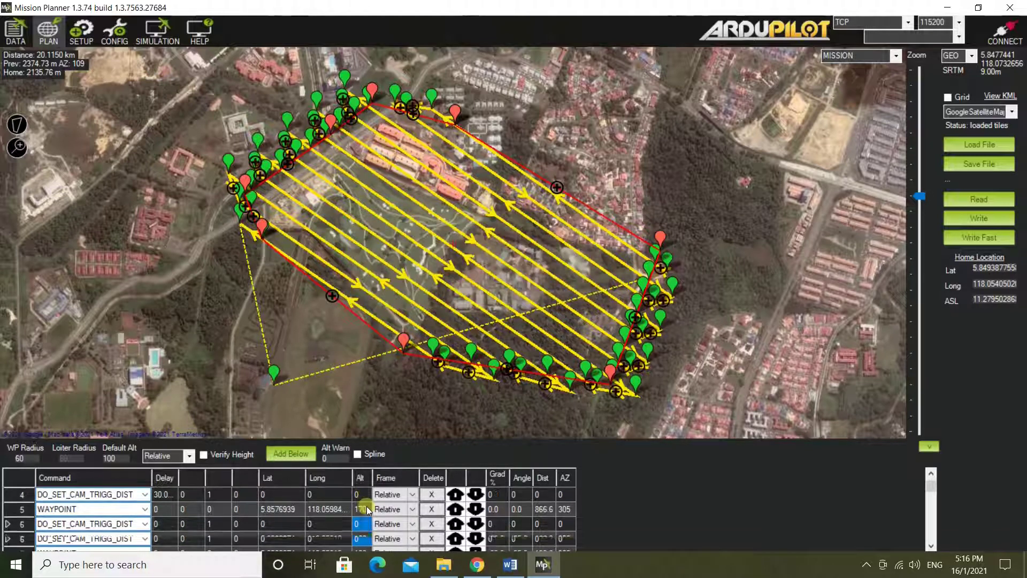
pyautogui.write('170')
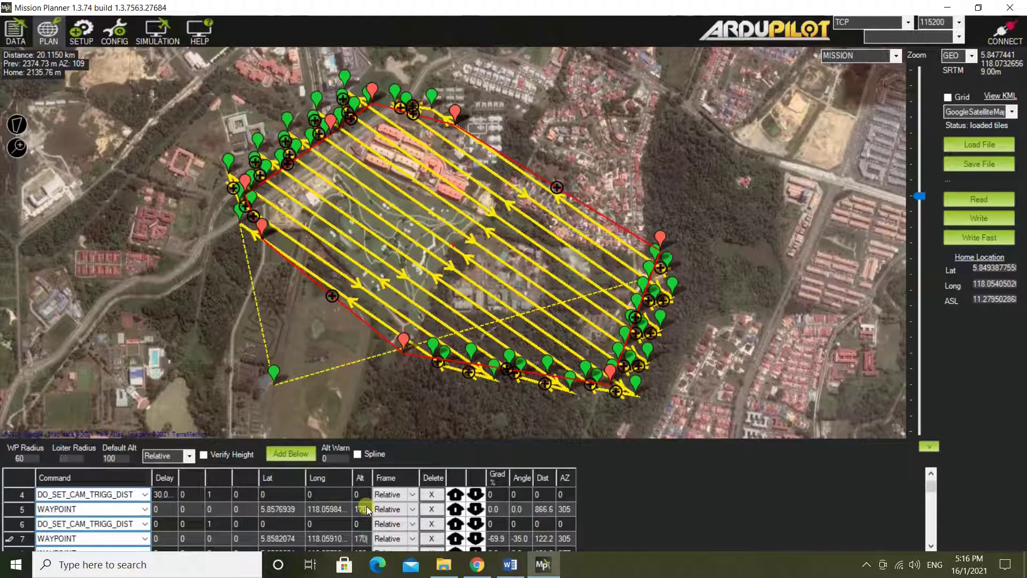
pyautogui.press('Return')
pyautogui.write('170')
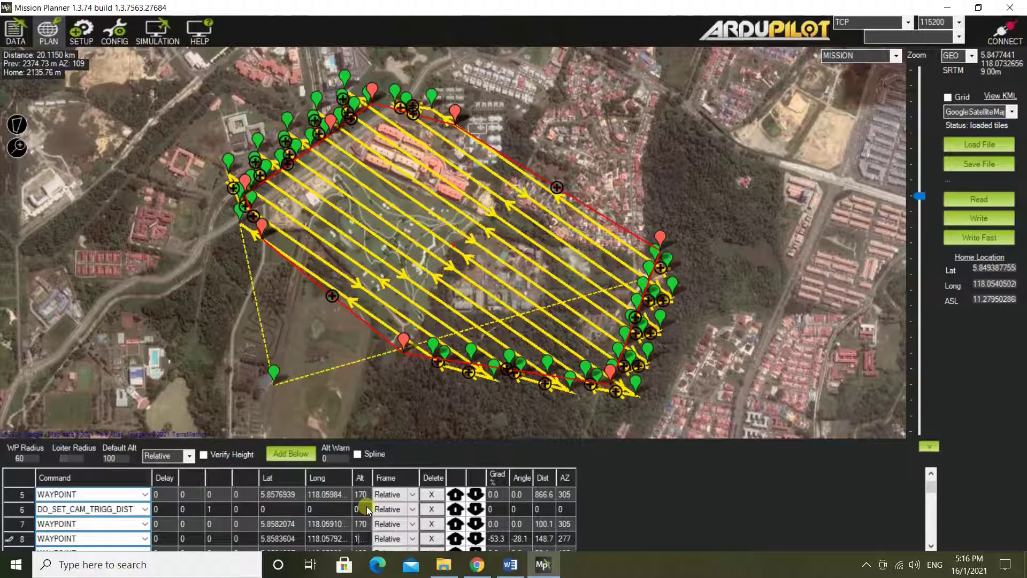
pyautogui.press('Return')
pyautogui.press('Return')
pyautogui.press('Return')
pyautogui.press('Return')
pyautogui.press('Return')
pyautogui.press('Return')
pyautogui.press('Return')
pyautogui.press('Return')
pyautogui.press('Return')
pyautogui.press('Return')
pyautogui.press('Return')
pyautogui.press('Return')
pyautogui.press('Return')
pyautogui.press('Return')
pyautogui.press('Return')
pyautogui.press('Return')
pyautogui.press('Return')
pyautogui.press('Return')
pyautogui.press('Return')
pyautogui.press('Return')
pyautogui.press('Return')
pyautogui.press('Return')
pyautogui.press('Return')
pyautogui.press('Return')
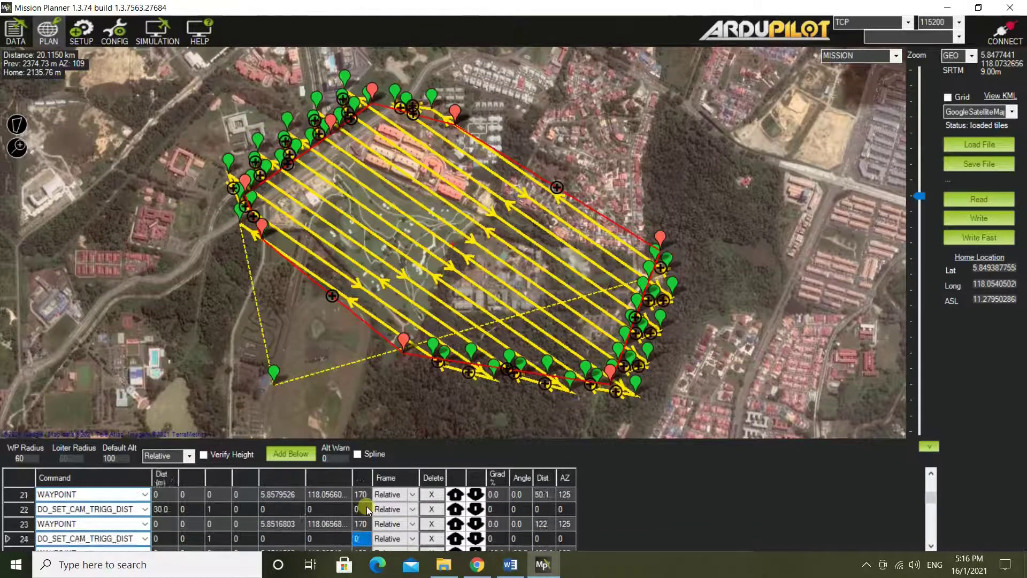
pyautogui.press('Return')
pyautogui.press('Return')
pyautogui.press('Return')
pyautogui.press('Return')
pyautogui.press('Return')
pyautogui.press('Return')
pyautogui.press('Return')
pyautogui.press('Return')
pyautogui.press('Return')
pyautogui.press('Return')
pyautogui.press('Return')
pyautogui.press('Return')
pyautogui.press('Return')
pyautogui.press('Return')
pyautogui.press('Return')
pyautogui.press('Return')
pyautogui.press('Return')
pyautogui.press('Return')
pyautogui.press('Return')
pyautogui.press('Return')
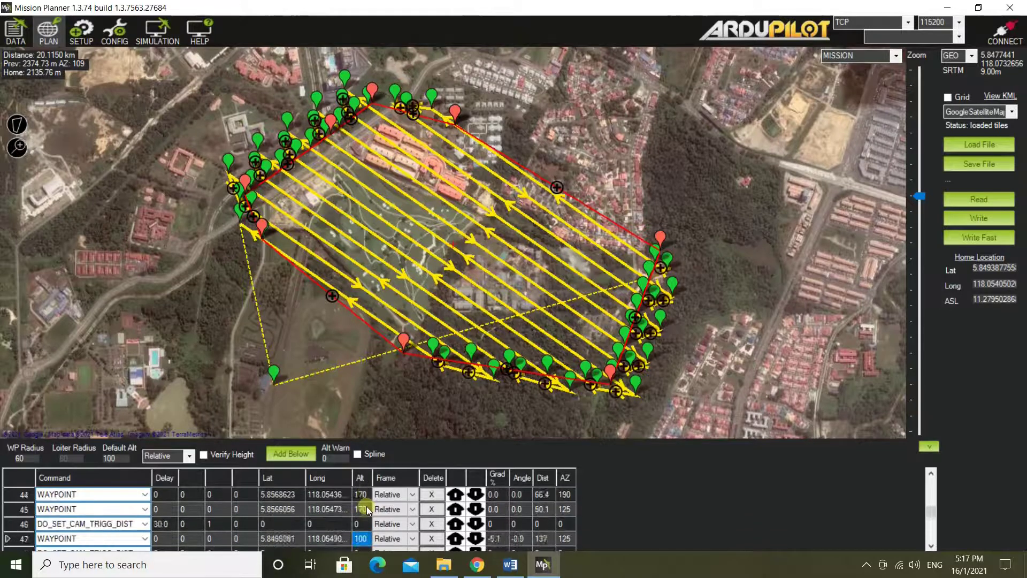
pyautogui.write('170')
pyautogui.press('Return')
pyautogui.press('Return')
pyautogui.press('Return')
pyautogui.press('Return')
pyautogui.press('Return')
pyautogui.press('Return')
pyautogui.press('Return')
pyautogui.press('Return')
pyautogui.press('Return')
pyautogui.press('Return')
pyautogui.press('Return')
pyautogui.press('Return')
pyautogui.press('Return')
pyautogui.press('Return')
pyautogui.press('Return')
pyautogui.press('Return')
pyautogui.press('Return')
pyautogui.press('Return')
pyautogui.press('Return')
pyautogui.press('Return')
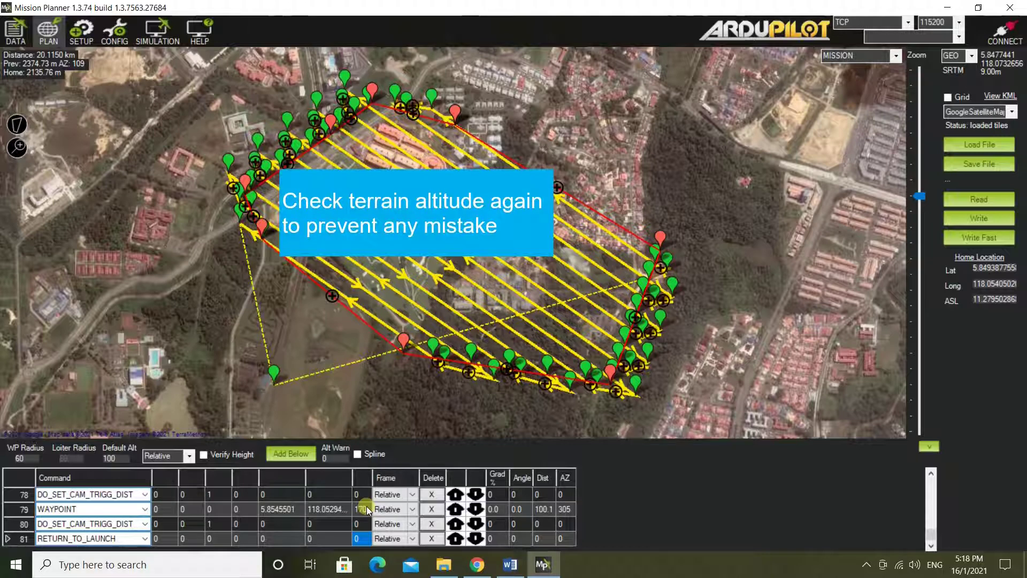
# Recheck the mission's clearance above the terrain with a new Elevation Graph, and close it
pyautogui.click(444, 349)
pyautogui.rightClick(649, 136)
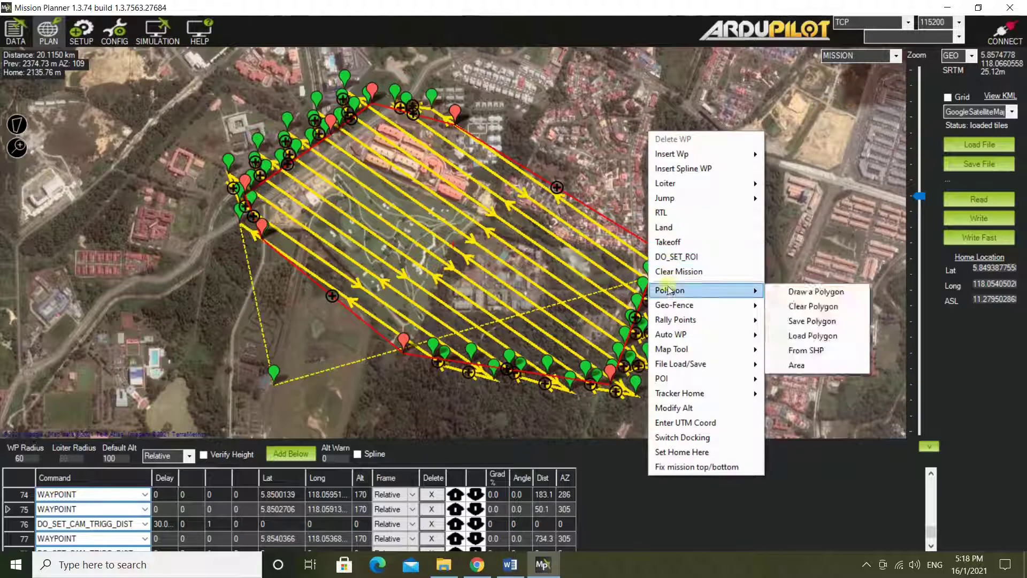
pyautogui.moveTo(701, 351)
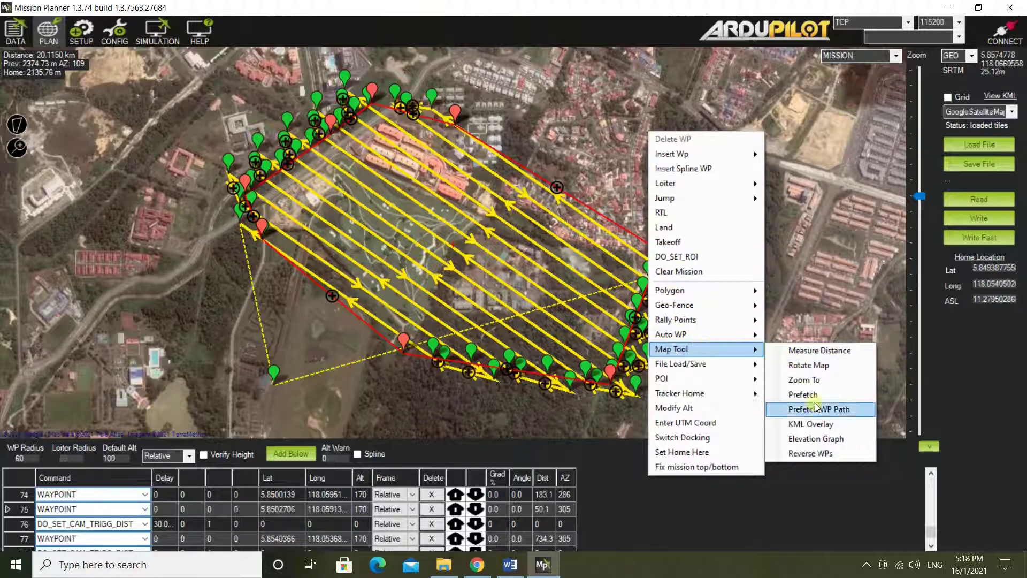
pyautogui.click(814, 442)
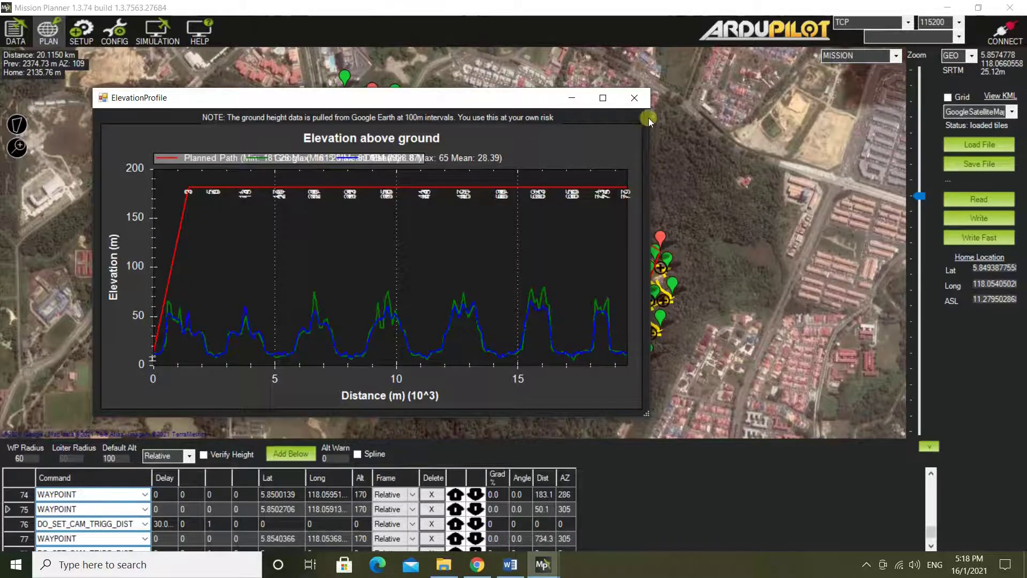
pyautogui.click(636, 97)
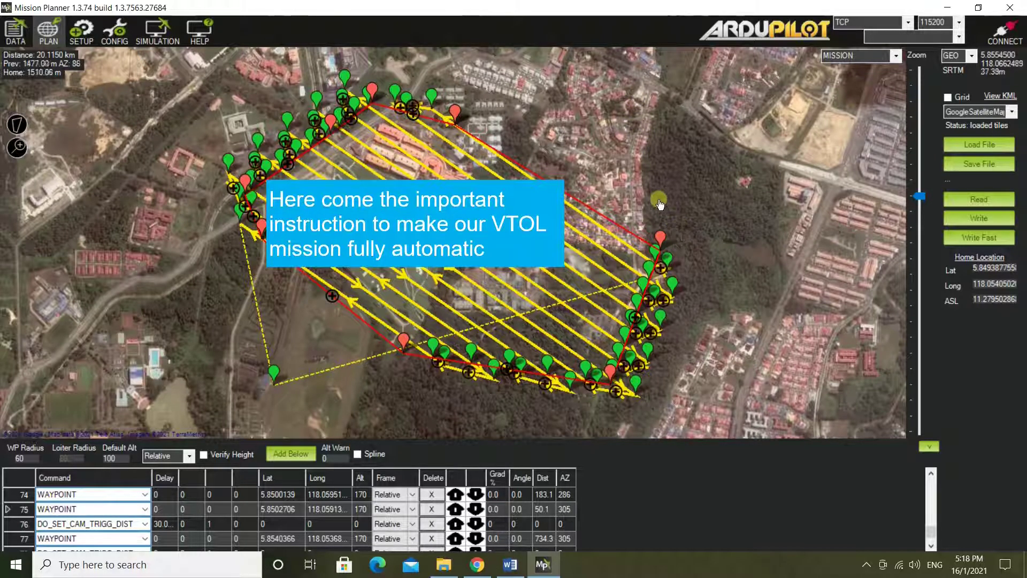
# Start a simulation with the quadplane model and the Plane firmware
pyautogui.click(159, 35)
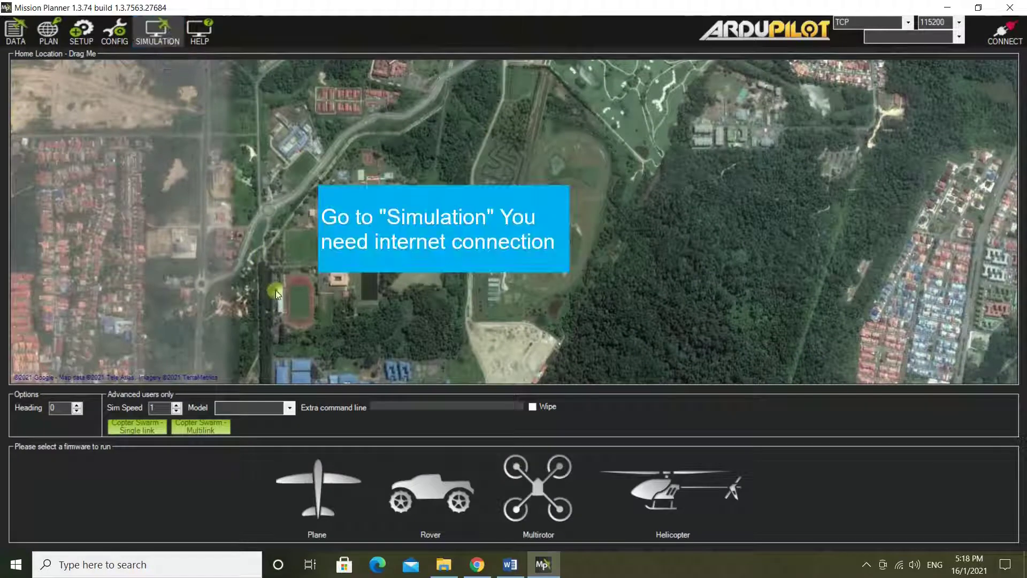
pyautogui.click(294, 410)
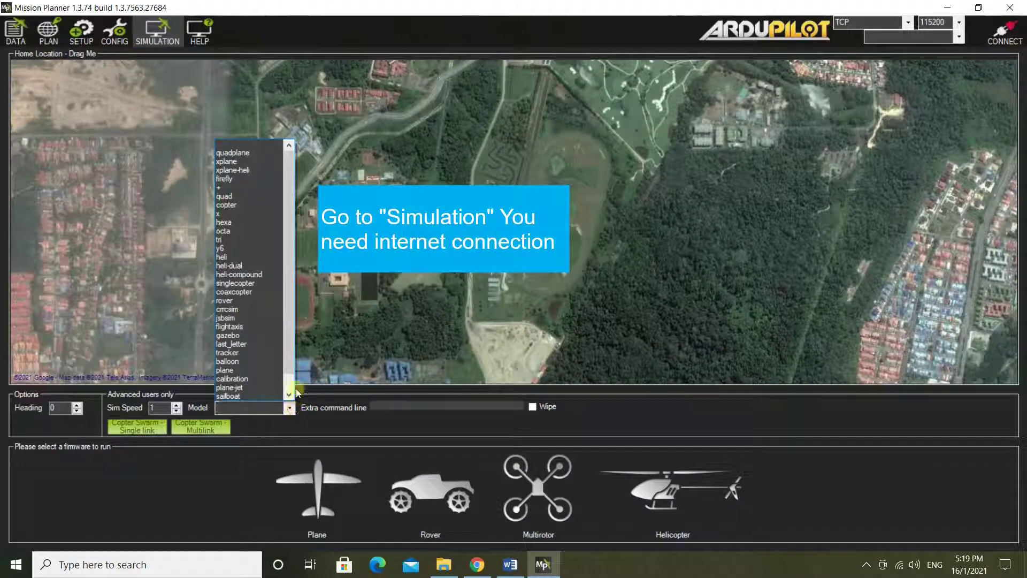
pyautogui.click(259, 153)
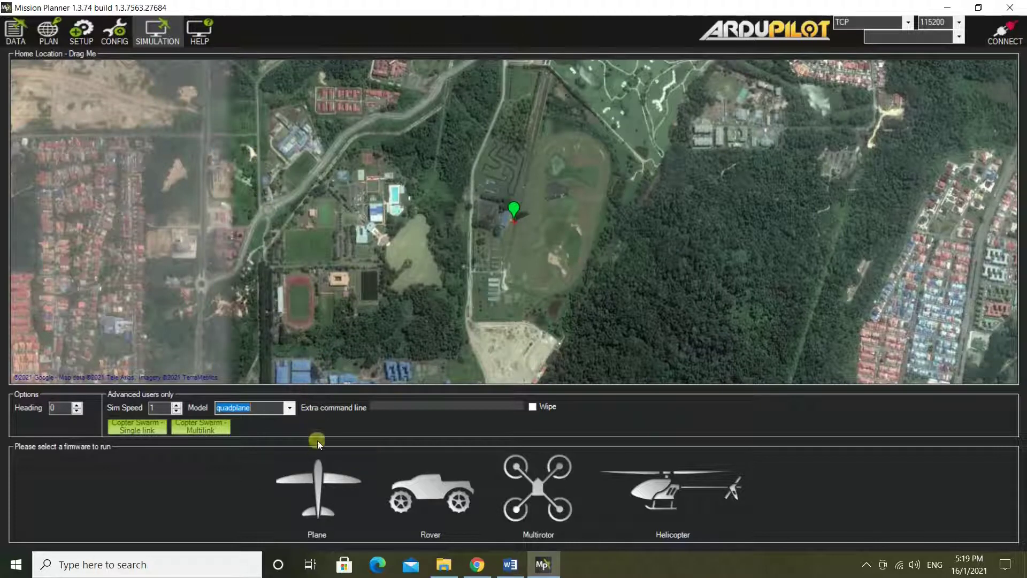
pyautogui.click(312, 471)
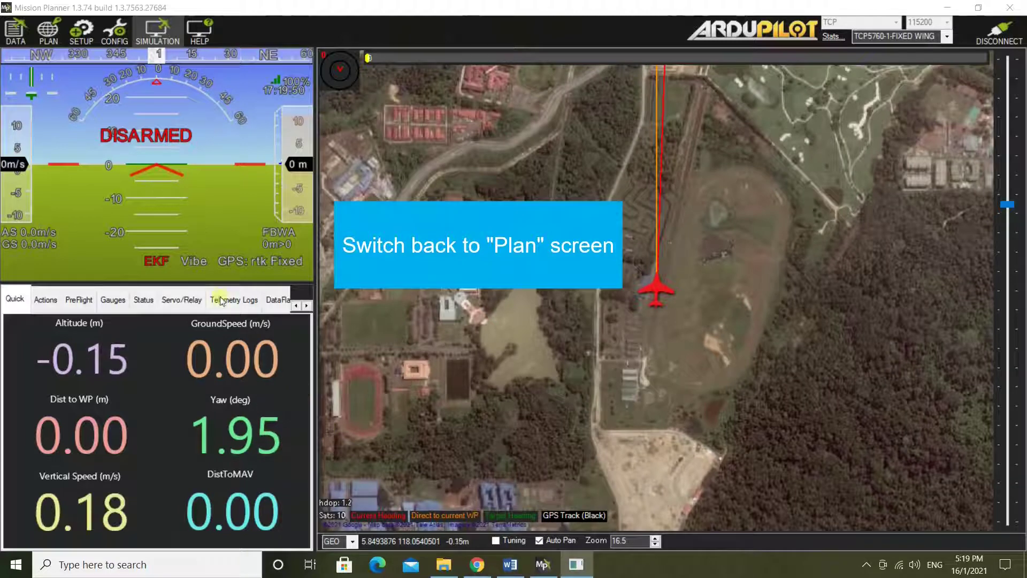
# Return to the flight plan and change the first mission command to VTOL_TAKEOFF
pyautogui.click(52, 37)
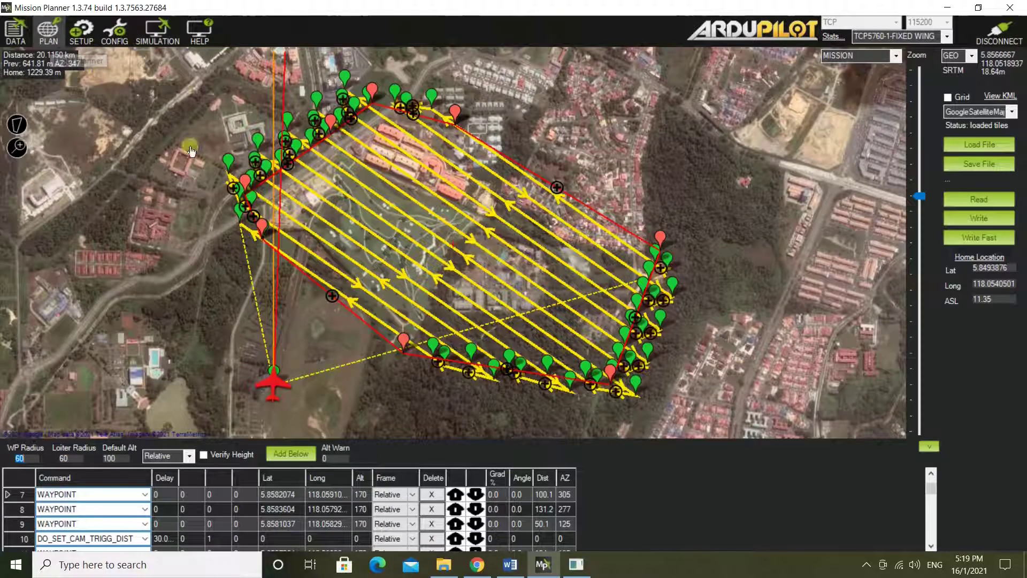
pyautogui.moveTo(933, 536); pyautogui.dragTo(929, 479)
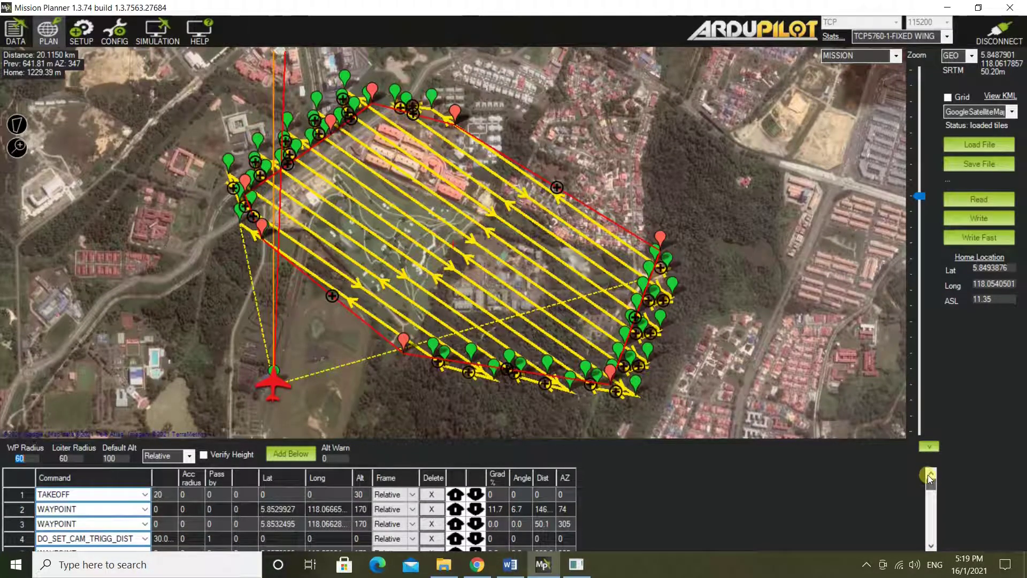
pyautogui.click(146, 495)
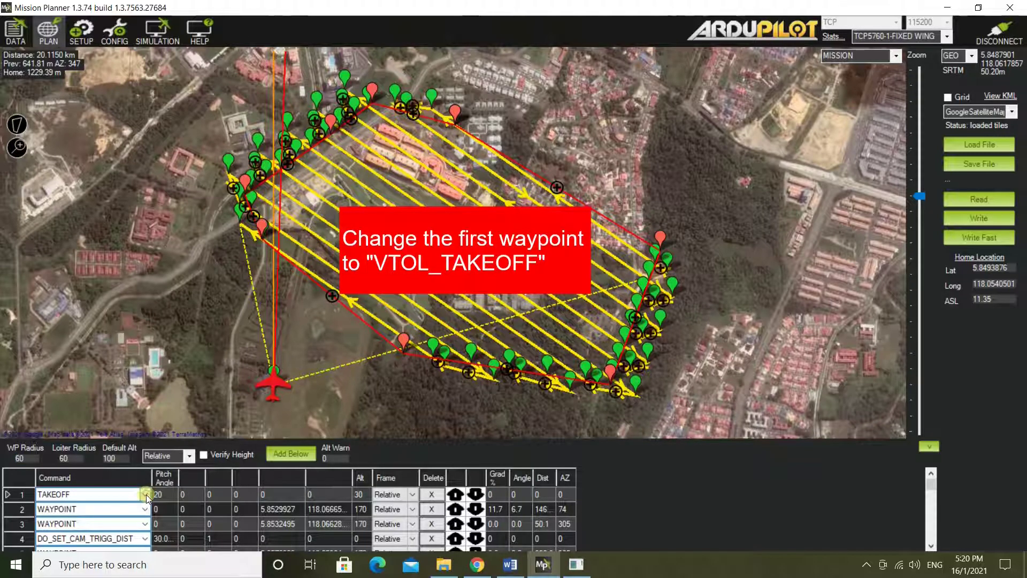
pyautogui.click(146, 495)
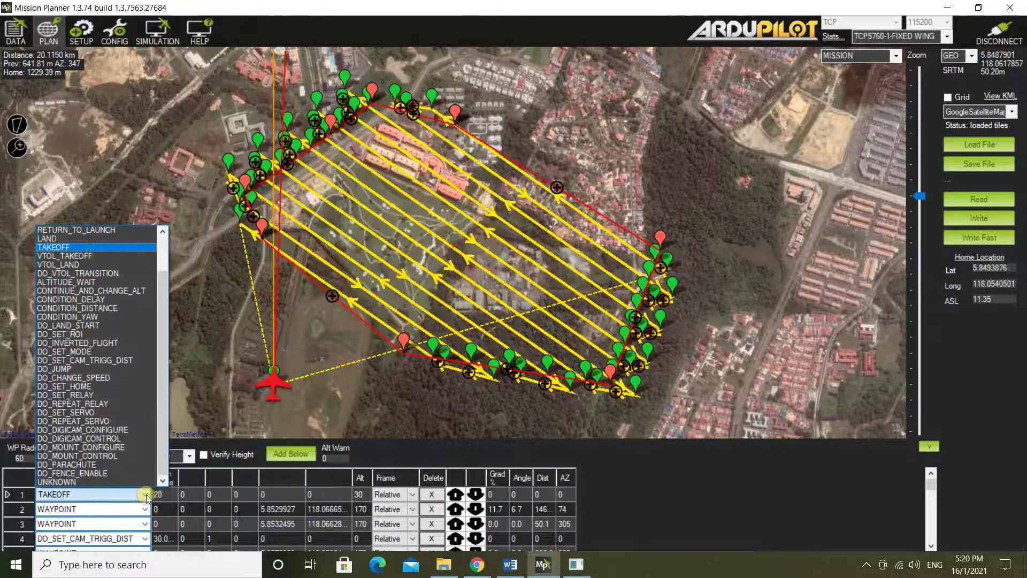
pyautogui.click(97, 255)
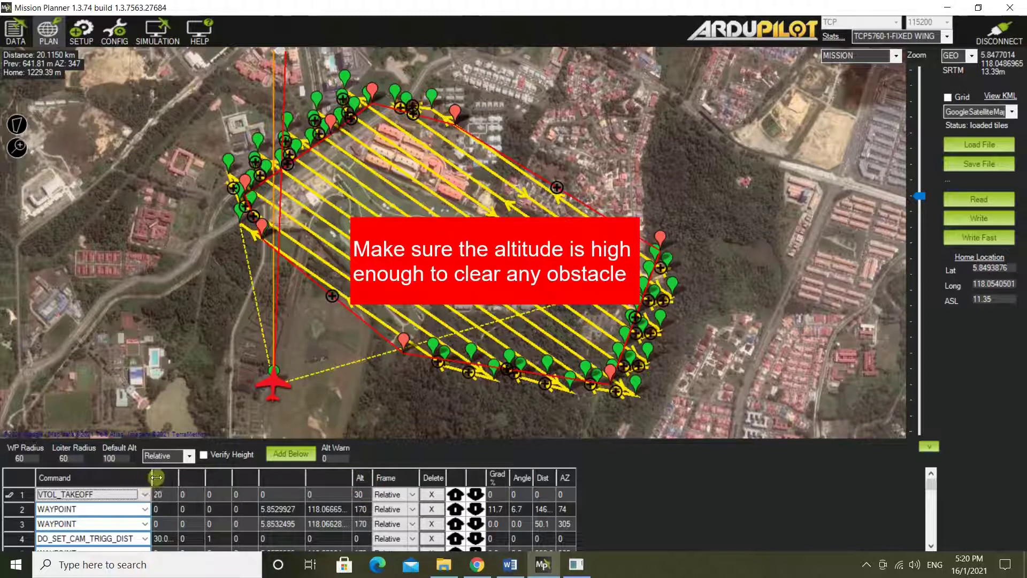
# Insert a waypoint midway between waypoints 2 and 3 at the survey area's eastern edge
pyautogui.click(613, 420)
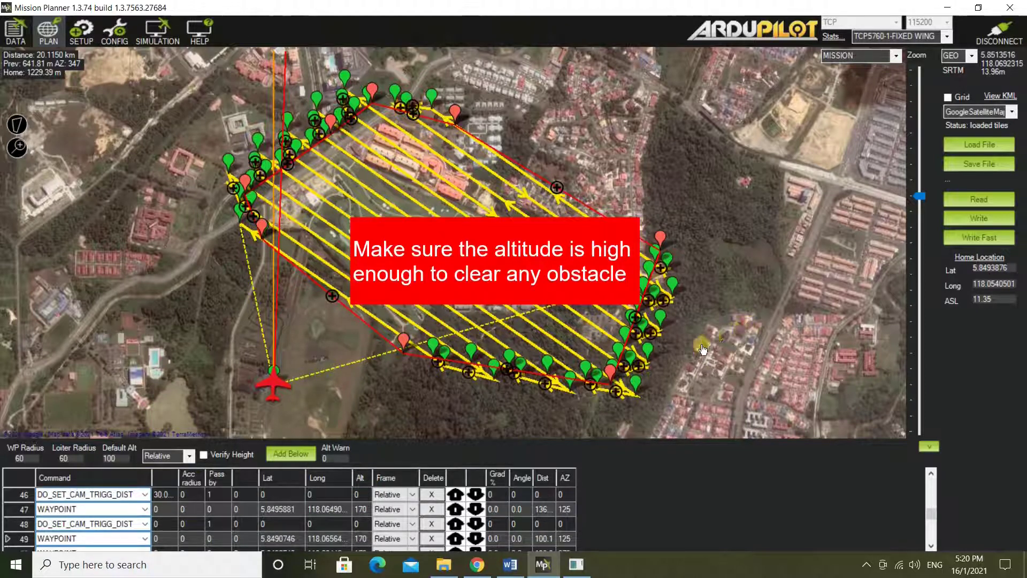
pyautogui.scroll(2, 718, 305)
pyautogui.scroll(1, 718, 304)
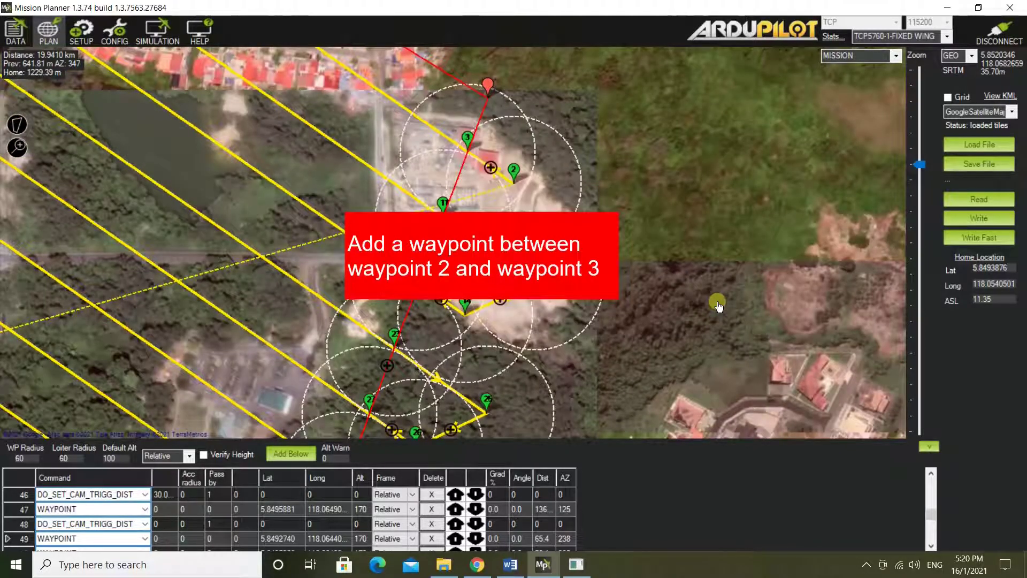
pyautogui.moveTo(517, 174)
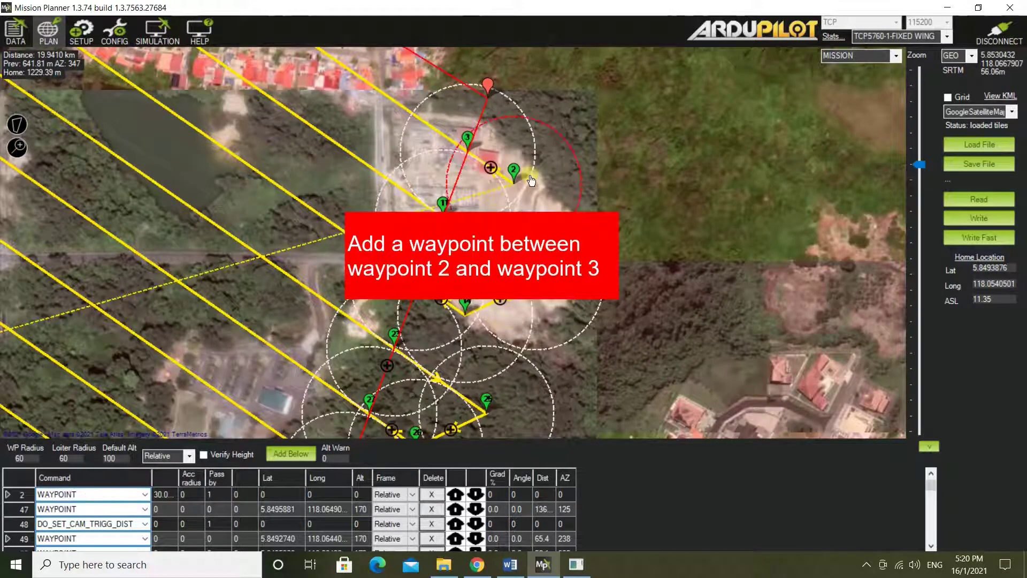
pyautogui.click(490, 169)
# Move waypoint 2 to about 200 m north of the home point, in line with the take-off flight path
pyautogui.moveTo(512, 178)
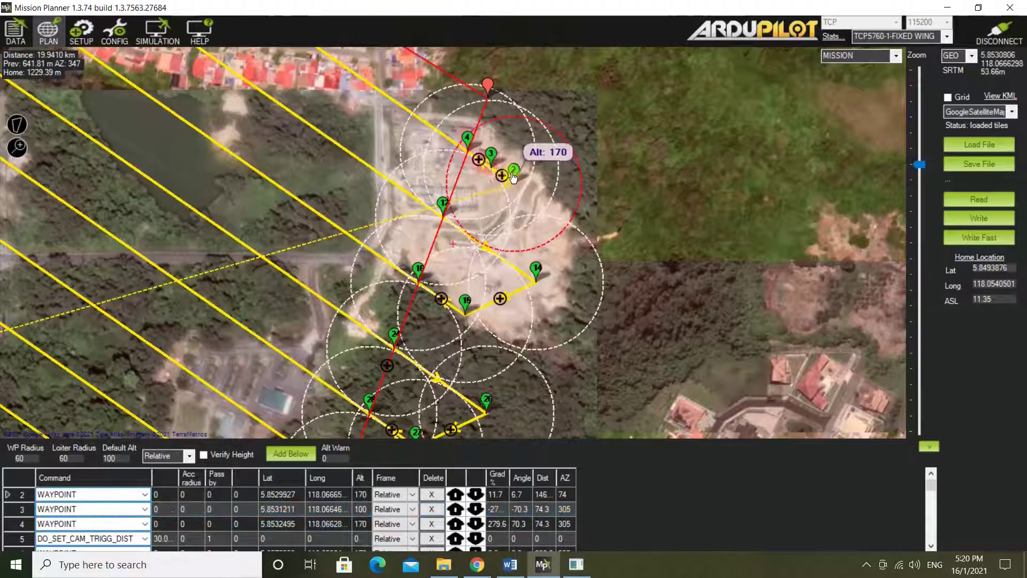
pyautogui.moveTo(517, 177); pyautogui.dragTo(784, 244)
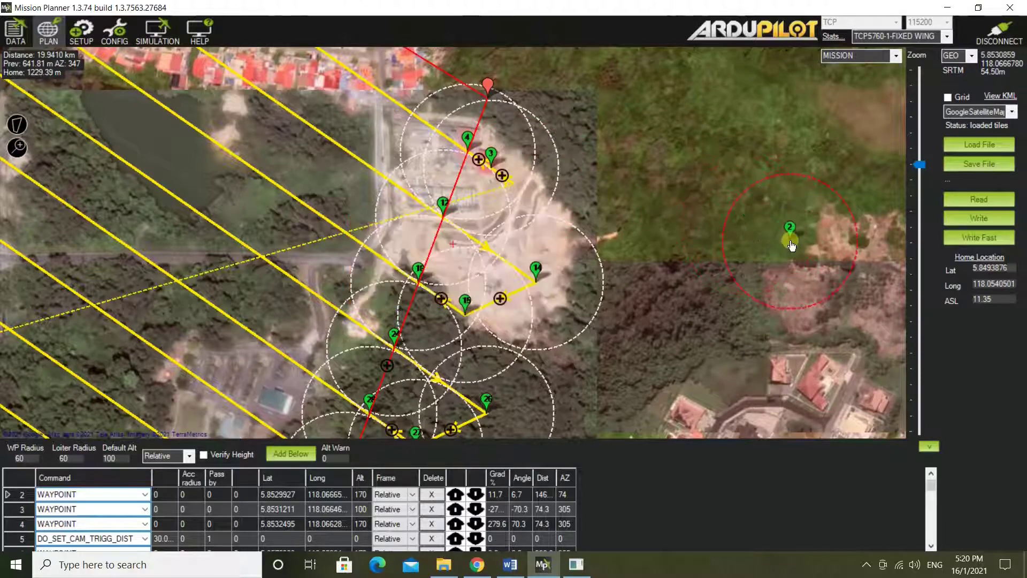
pyautogui.scroll(-4, 780, 335)
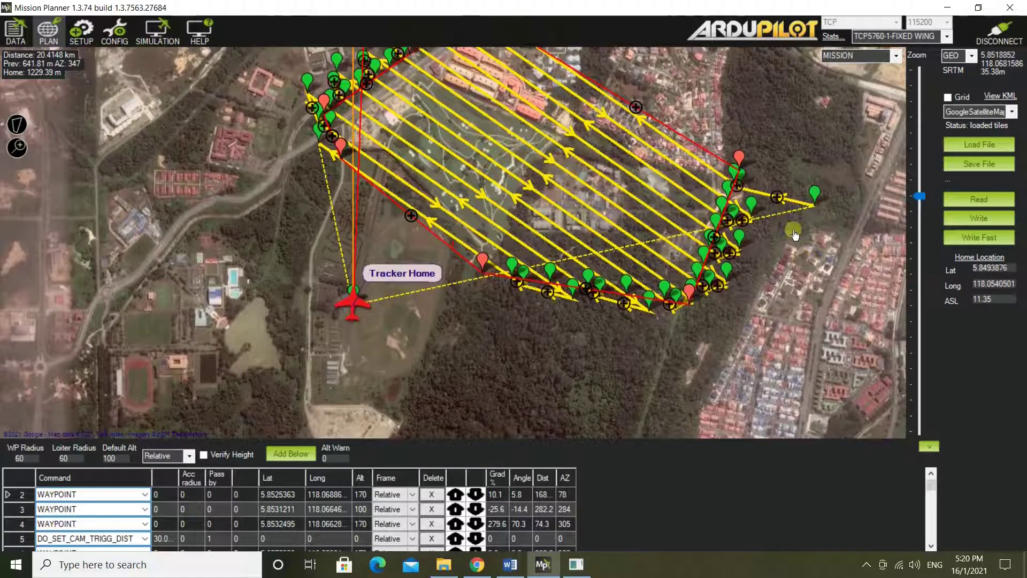
pyautogui.moveTo(795, 234)
pyautogui.mouseDown()
pyautogui.moveTo(798, 192)
pyautogui.moveTo(800, 202)
pyautogui.moveTo(491, 287)
pyautogui.moveTo(366, 251)
pyautogui.mouseUp()
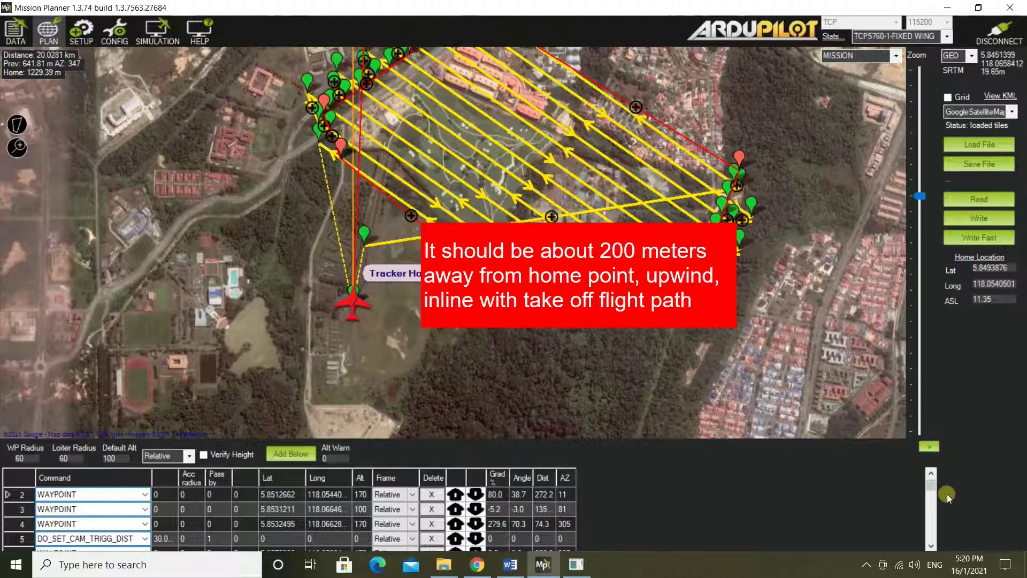
# Set the altitude of waypoint 3, at the survey area's eastern edge, to 170
pyautogui.click(932, 473)
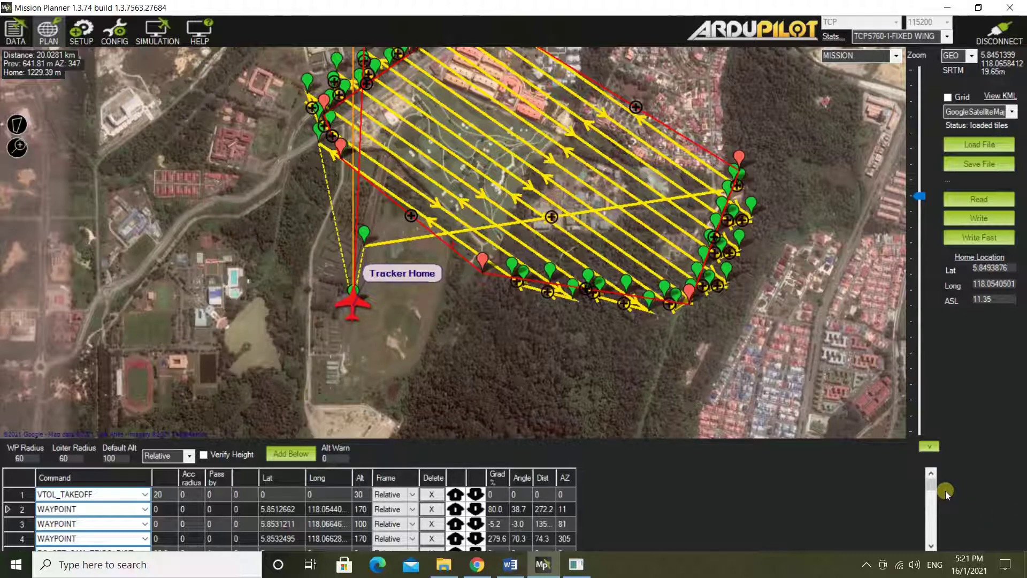
pyautogui.click(752, 199)
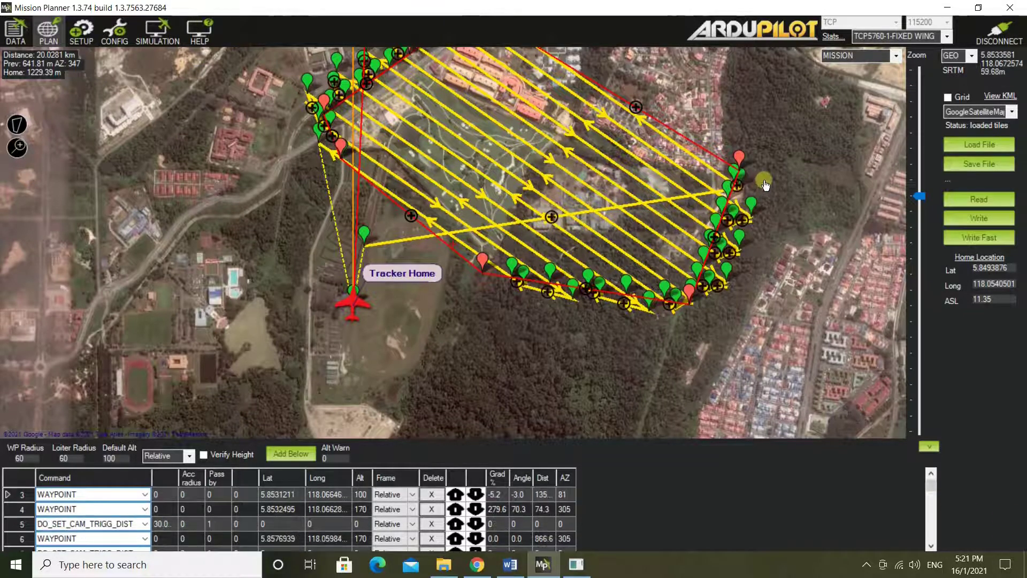
pyautogui.scroll(1, 752, 199)
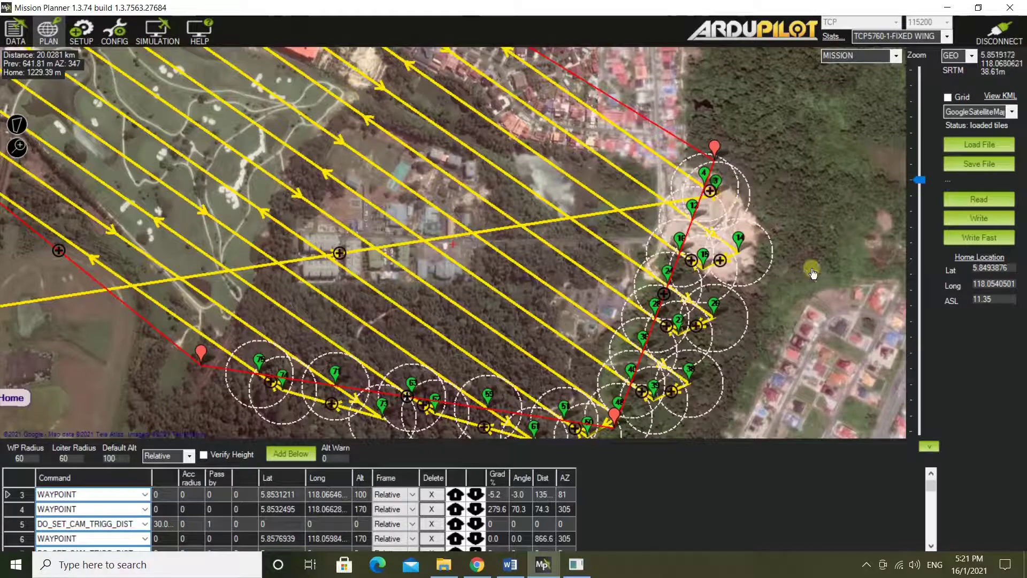
pyautogui.click(930, 473)
pyautogui.click(930, 474)
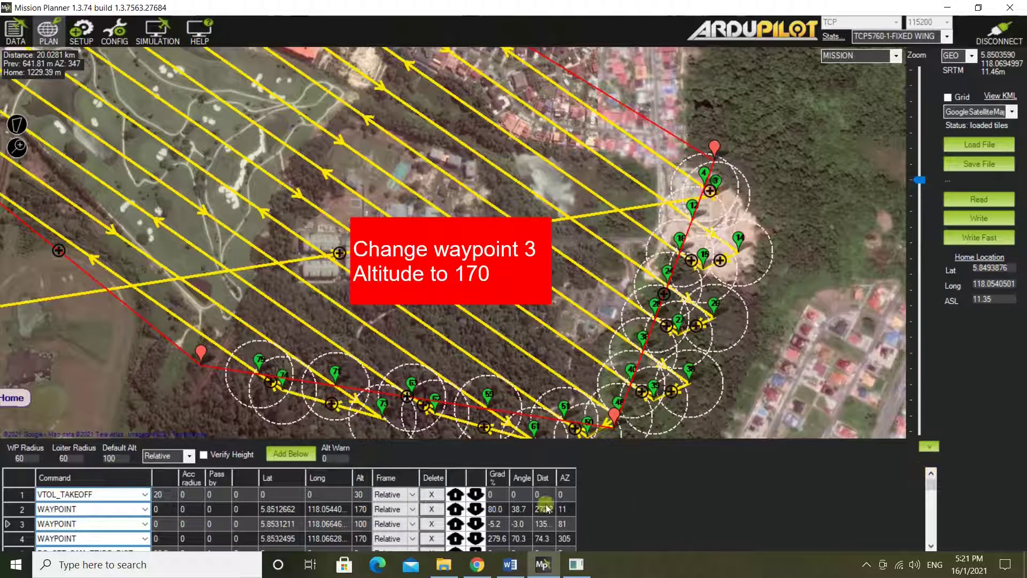
pyautogui.click(361, 524)
pyautogui.click(363, 525)
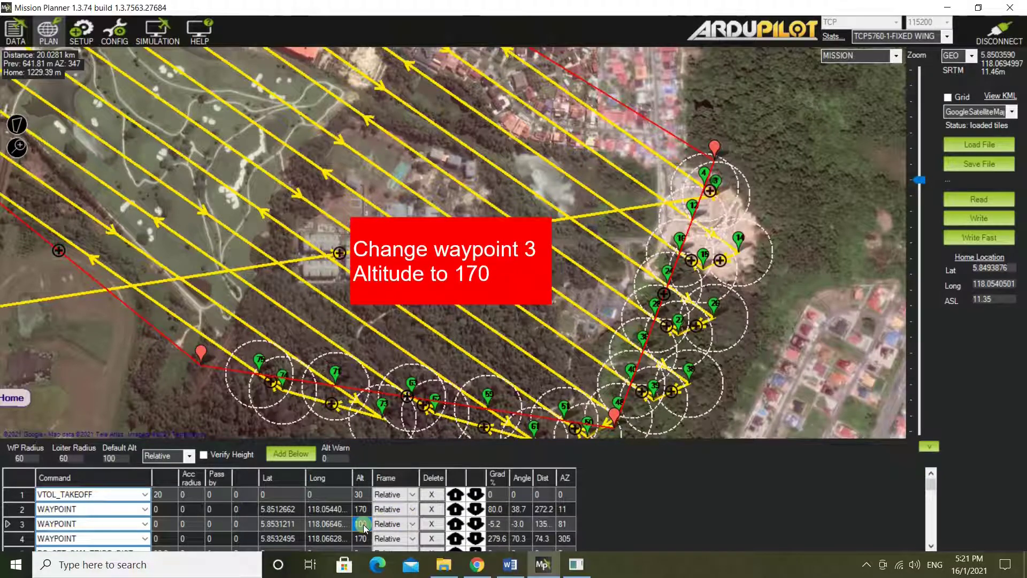
pyautogui.write('170')
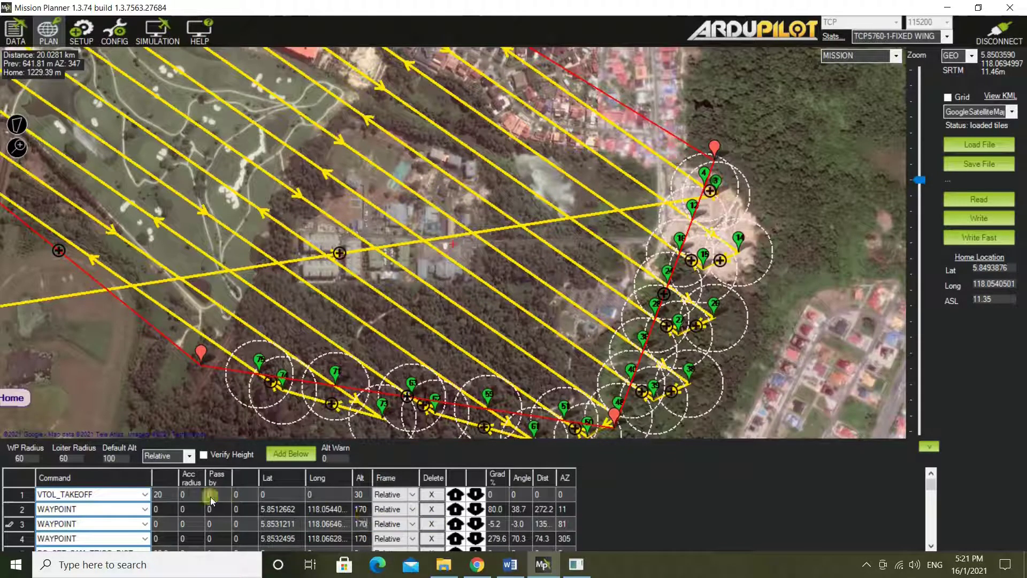
# Change the waypoint 2 command to LOITER_TO_ALT and set its exit tangent value to 1
pyautogui.click(145, 509)
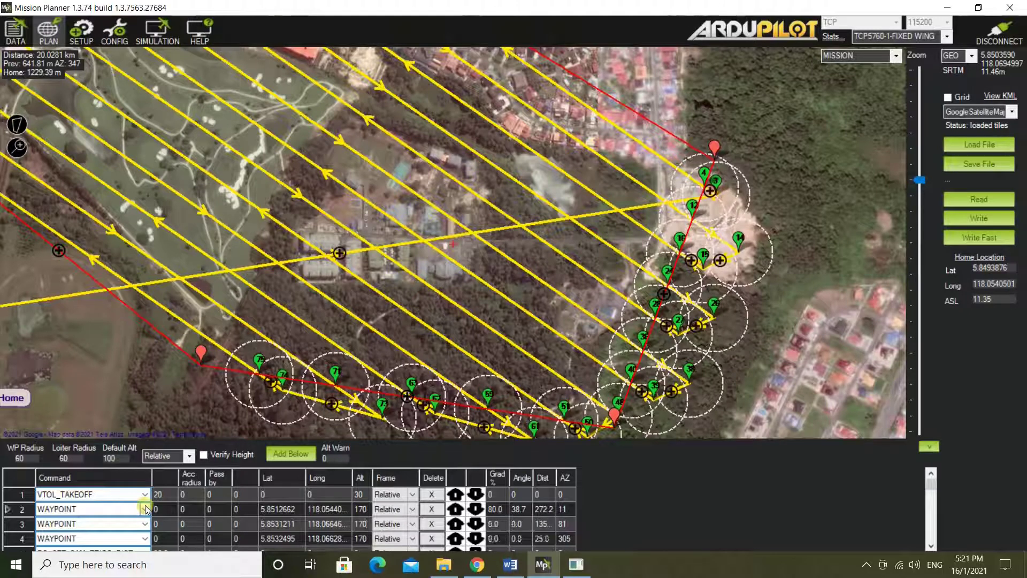
pyautogui.click(145, 509)
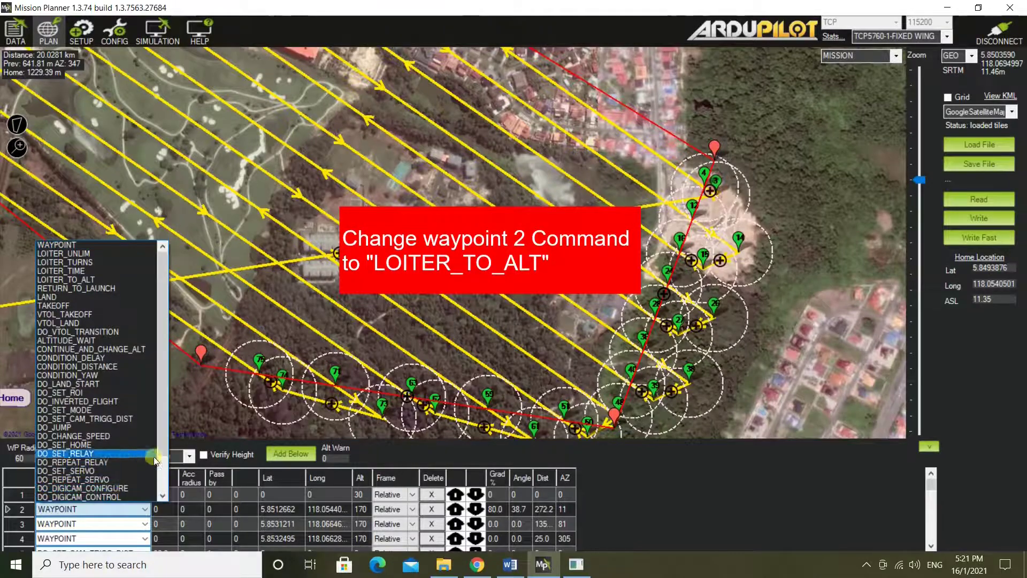
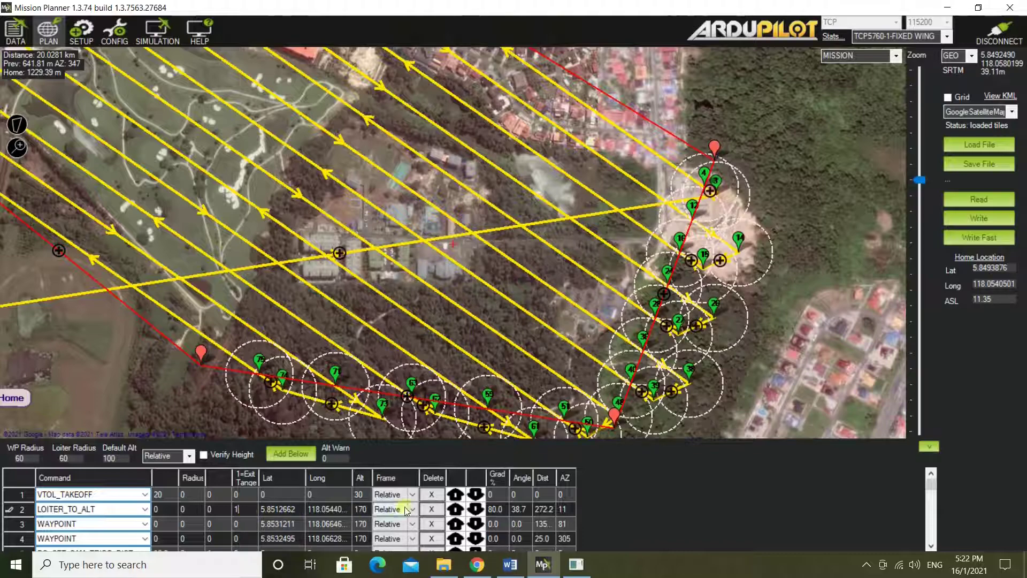
# Move waypoint 3 farther outside the survey area, to about 65 m east-southeast of waypoint 4
pyautogui.moveTo(844, 280); pyautogui.dragTo(713, 357)
pyautogui.scroll(2, 642, 278)
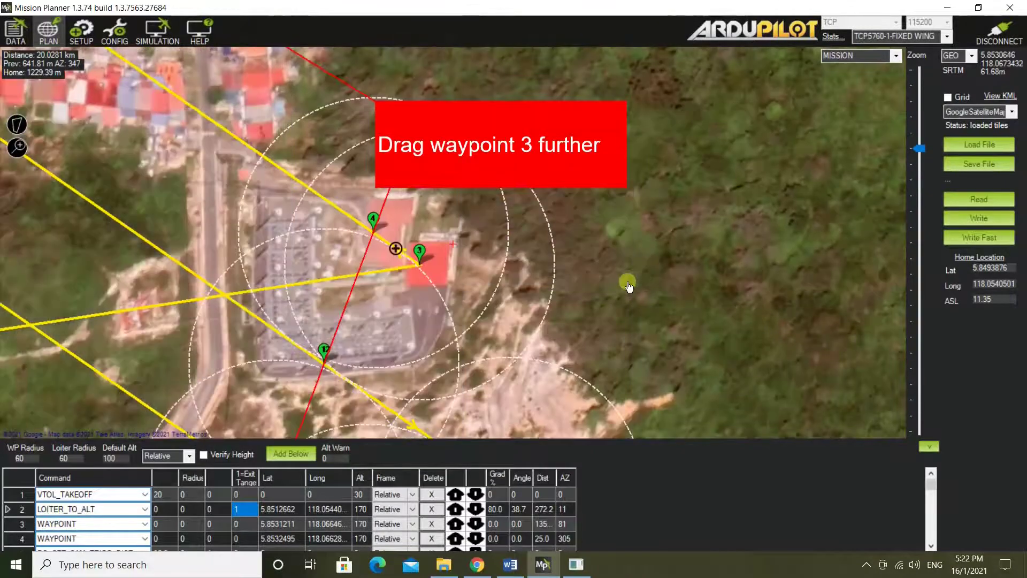
pyautogui.moveTo(419, 260)
pyautogui.mouseDown()
pyautogui.moveTo(488, 312)
pyautogui.moveTo(501, 309)
pyautogui.mouseUp()
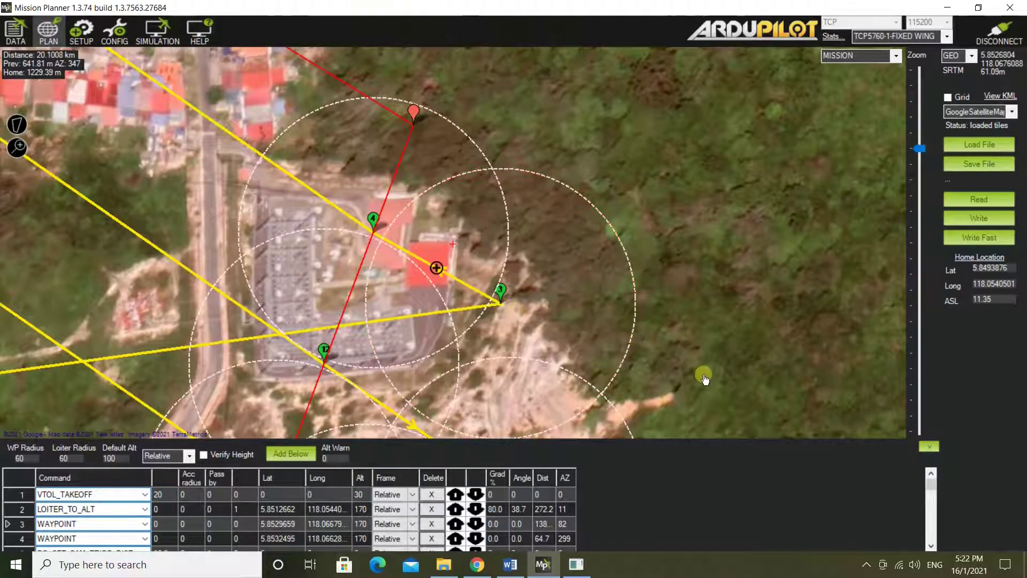
# Delete the RETURN_TO_LAUNCH command at the end of the mission and clear the survey polygon from the map
pyautogui.scroll(-1, 704, 378)
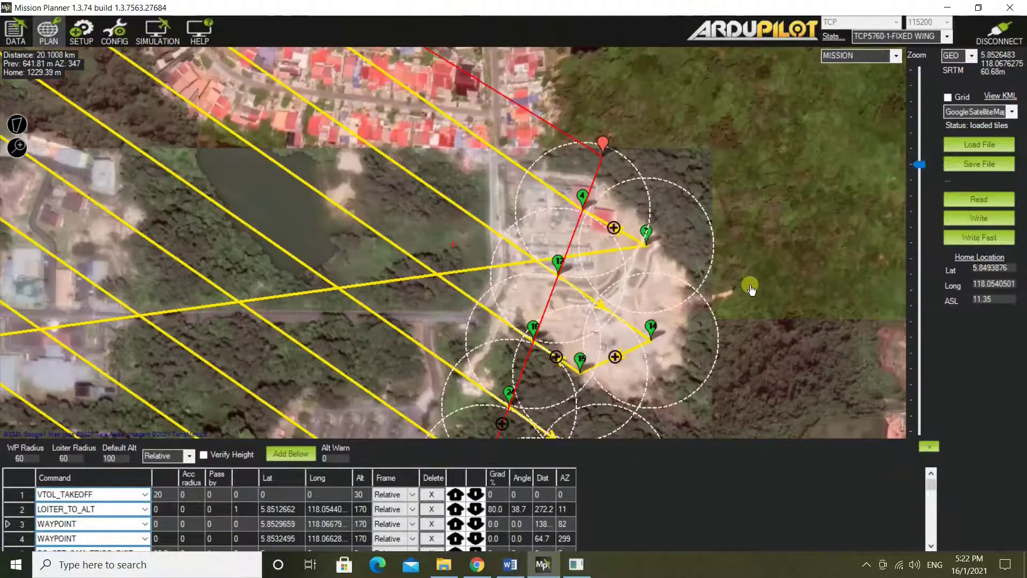
pyautogui.scroll(-1, 749, 291)
pyautogui.moveTo(756, 344); pyautogui.dragTo(764, 197)
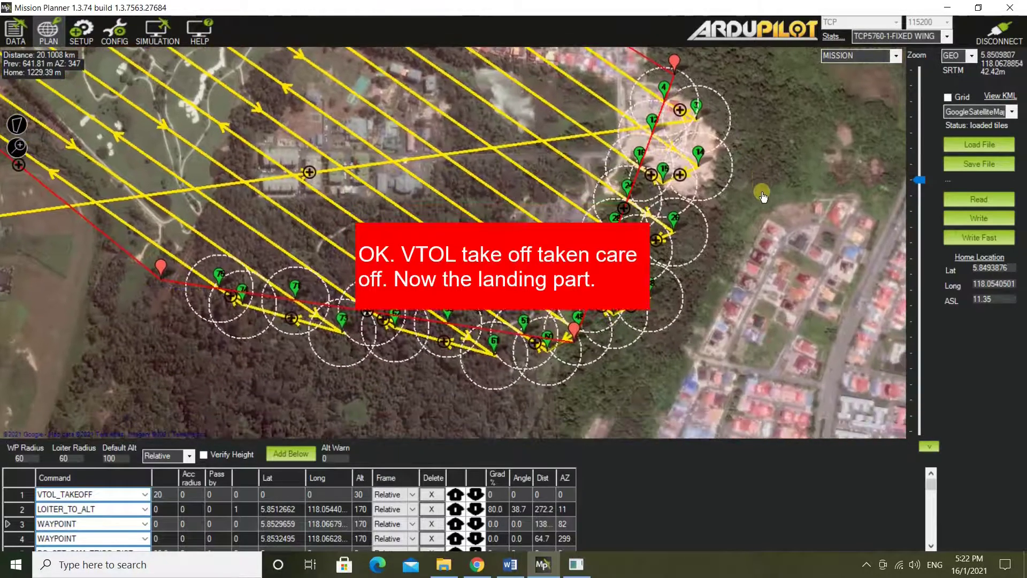
pyautogui.scroll(-1, 690, 342)
pyautogui.scroll(1, 556, 353)
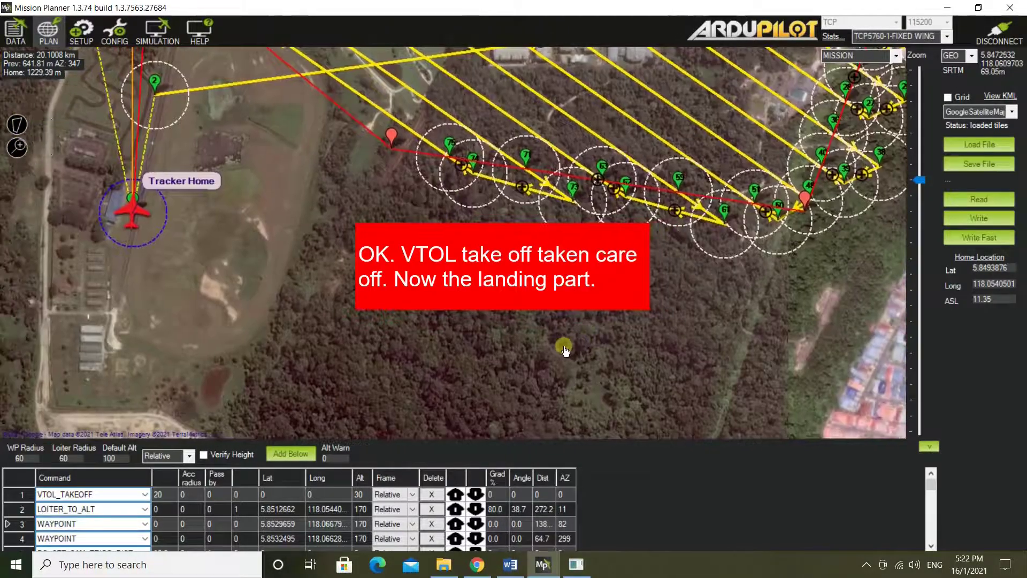
pyautogui.scroll(1, 561, 341)
pyautogui.scroll(-2, 561, 339)
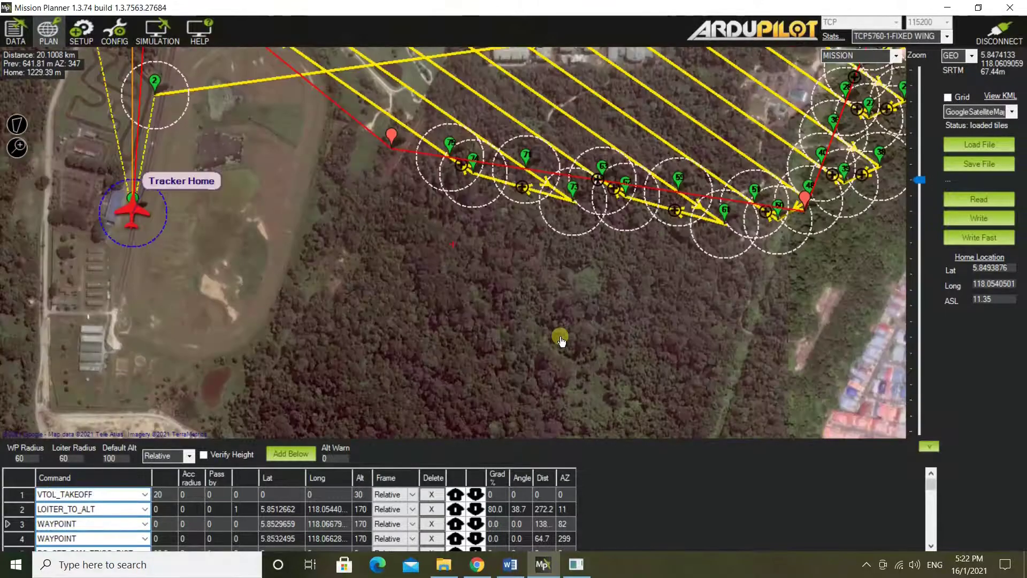
pyautogui.moveTo(561, 331); pyautogui.dragTo(565, 340)
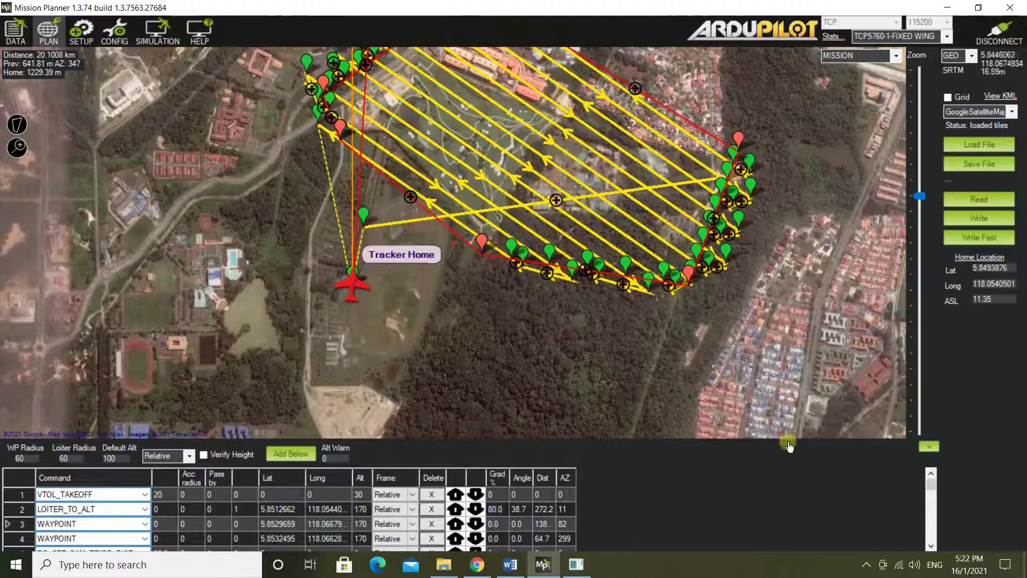
pyautogui.moveTo(934, 485); pyautogui.dragTo(937, 546)
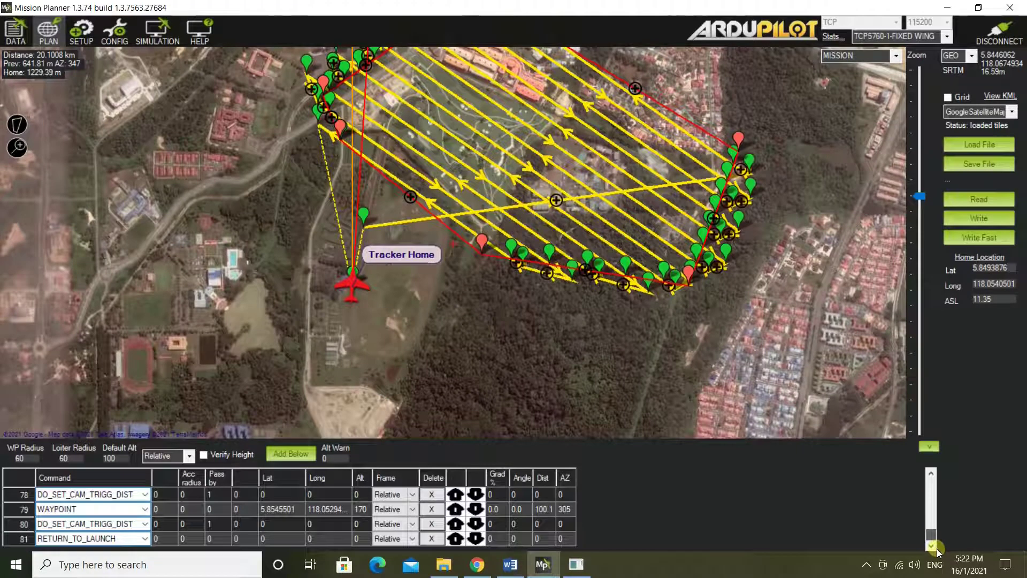
pyautogui.click(427, 539)
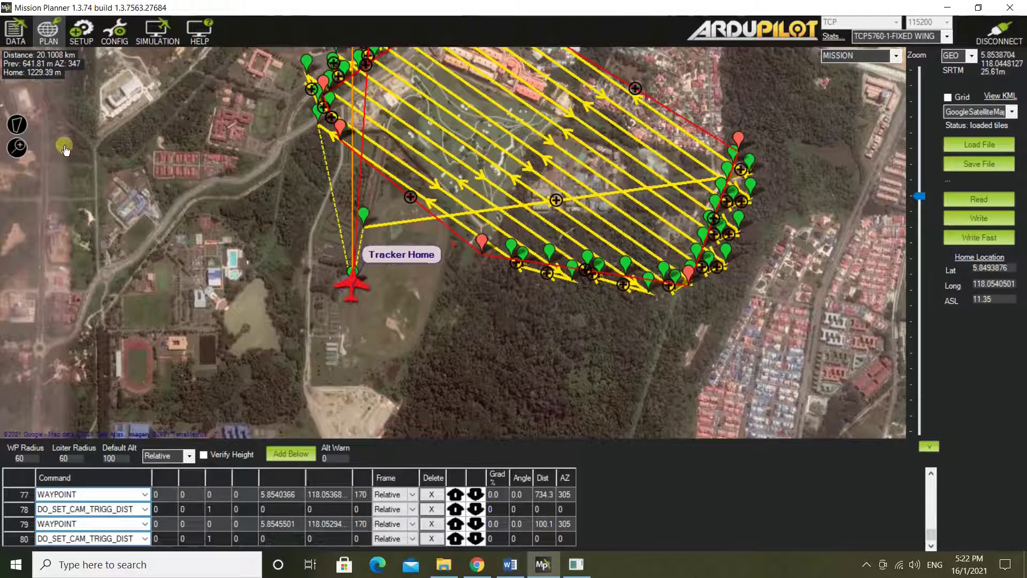
pyautogui.click(17, 126)
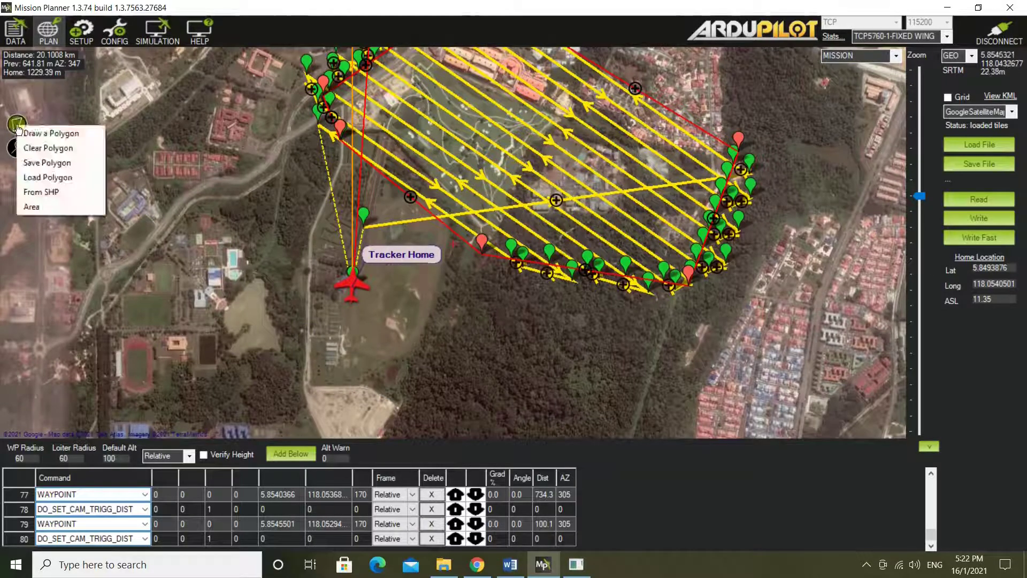
pyautogui.click(30, 149)
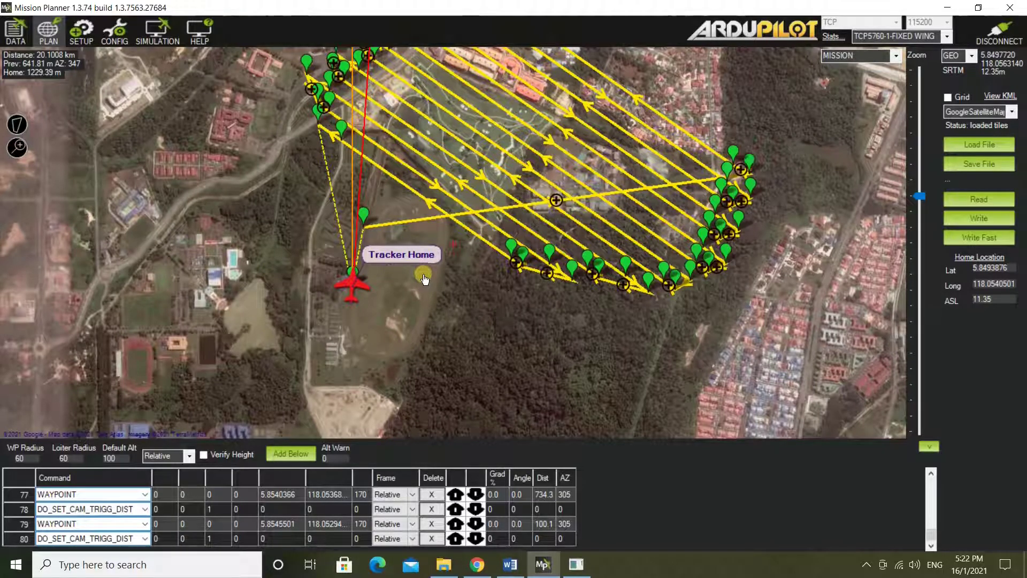
# Add waypoint 81 in the open field northeast of home at the end of the mission, with altitude 170
pyautogui.scroll(1, 424, 278)
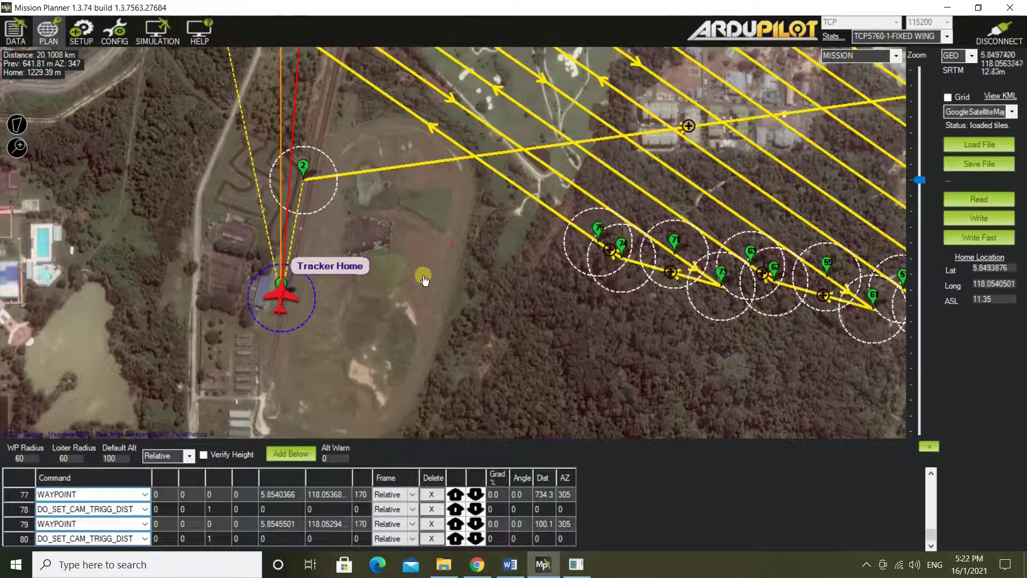
pyautogui.click(389, 248)
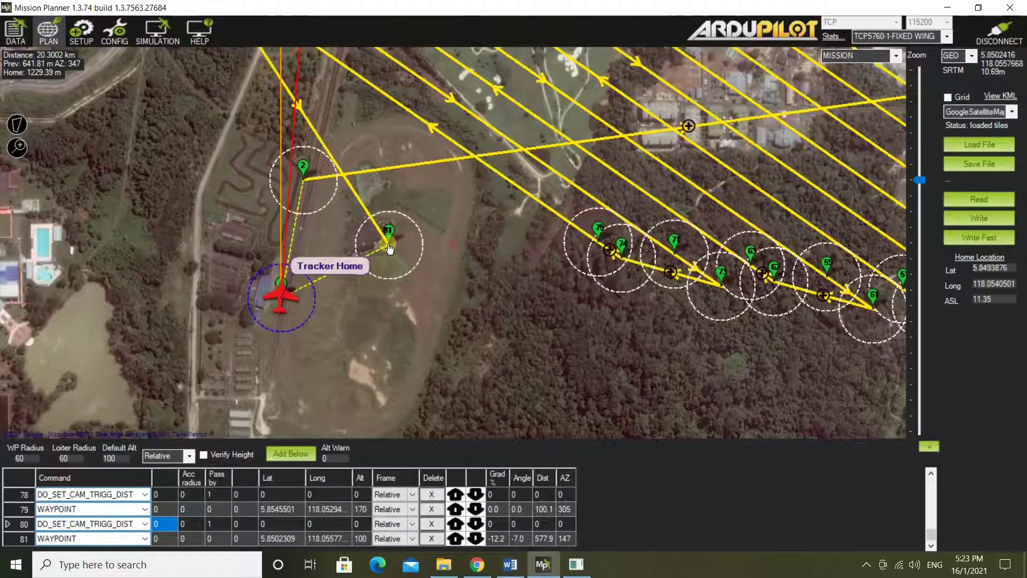
pyautogui.click(362, 541)
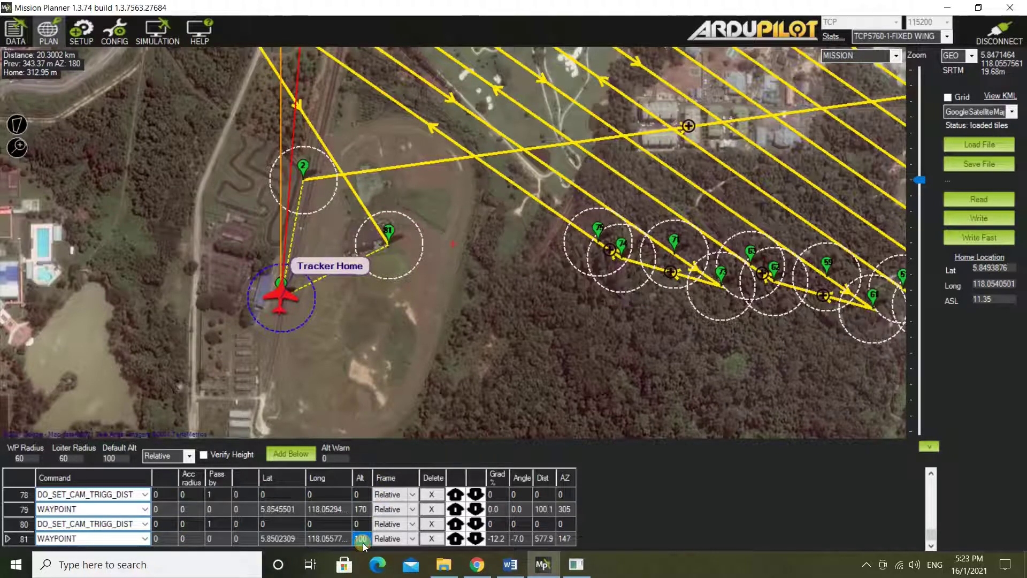
pyautogui.write('170')
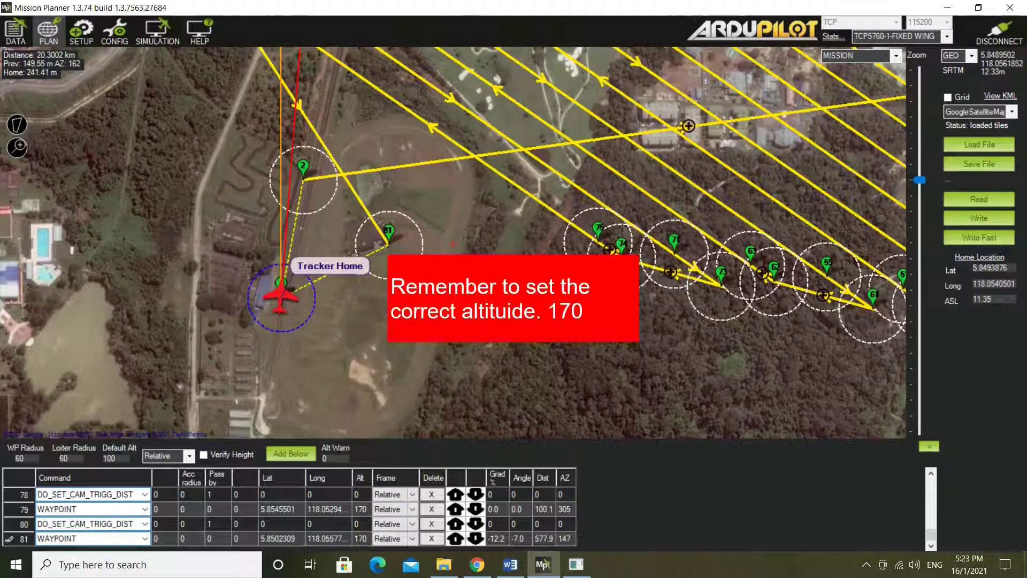
# Add a final waypoint about 135 m from home, between home and waypoint 81, and shift waypoint 81 slightly farther north
pyautogui.scroll(1, 359, 276)
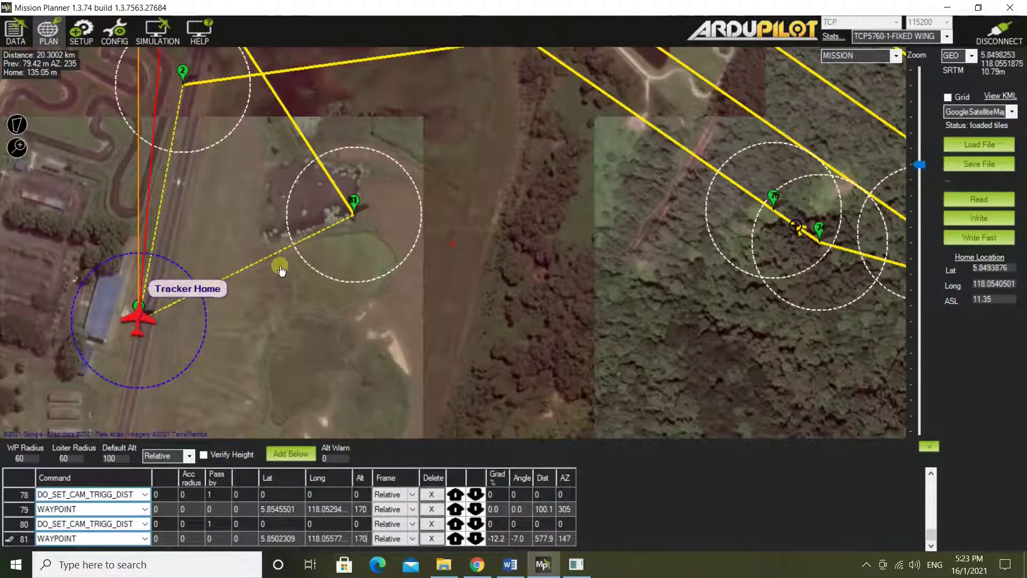
pyautogui.click(280, 267)
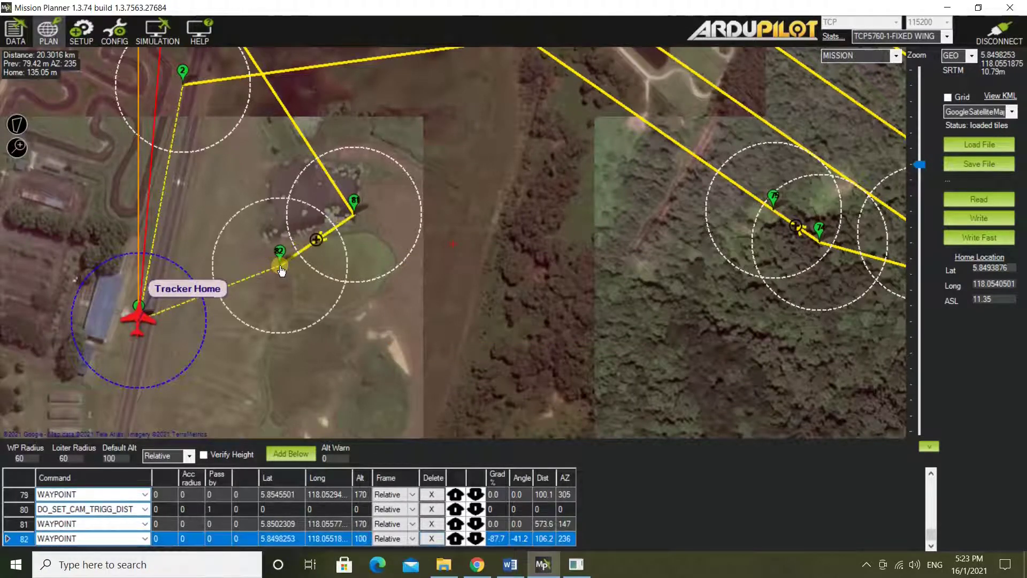
pyautogui.click(355, 207)
pyautogui.moveTo(356, 207); pyautogui.dragTo(359, 179)
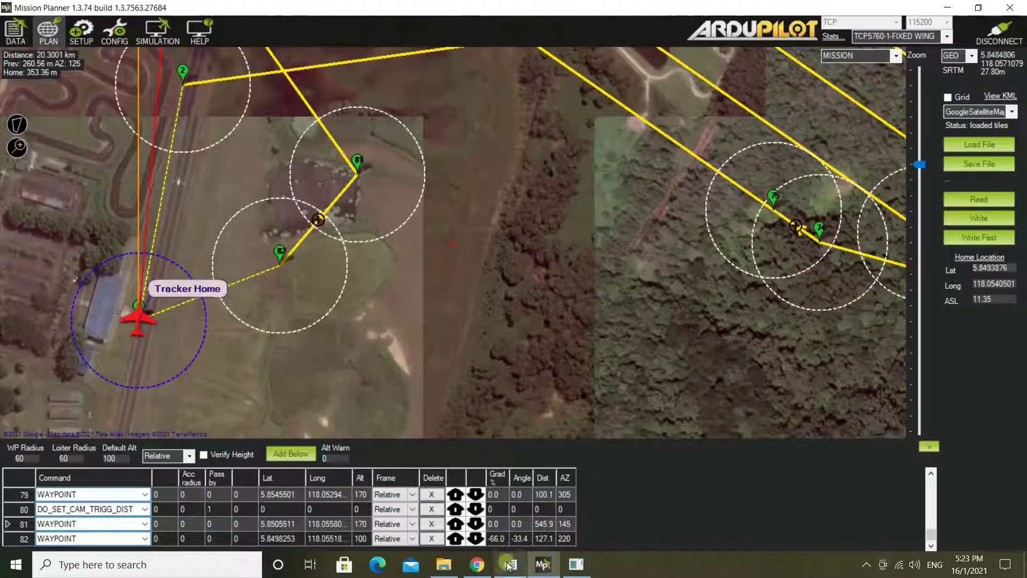
# Change the final waypoint's command to LOITER_TO_ALT and set its altitude to 60
pyautogui.click(143, 538)
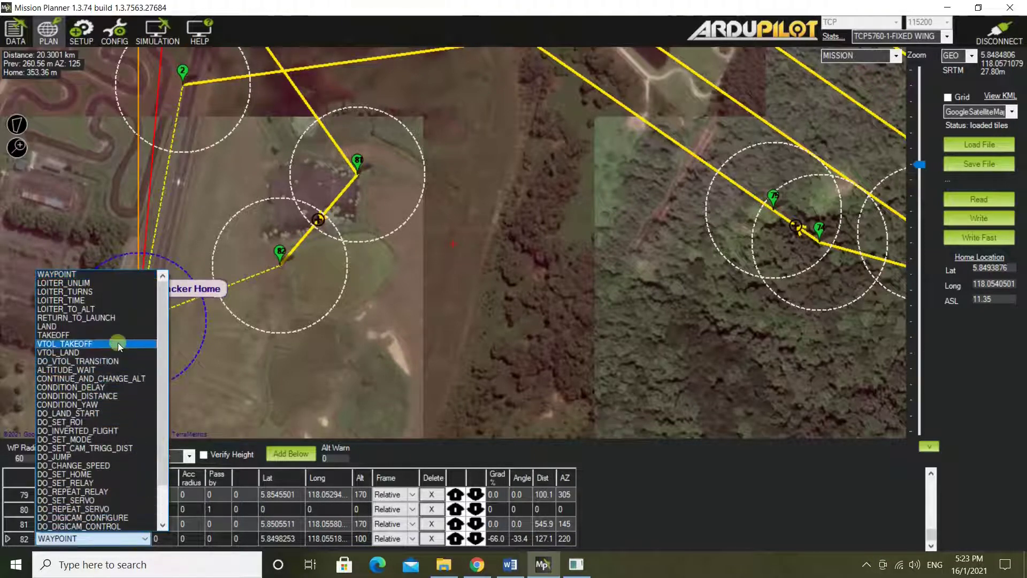
pyautogui.click(108, 309)
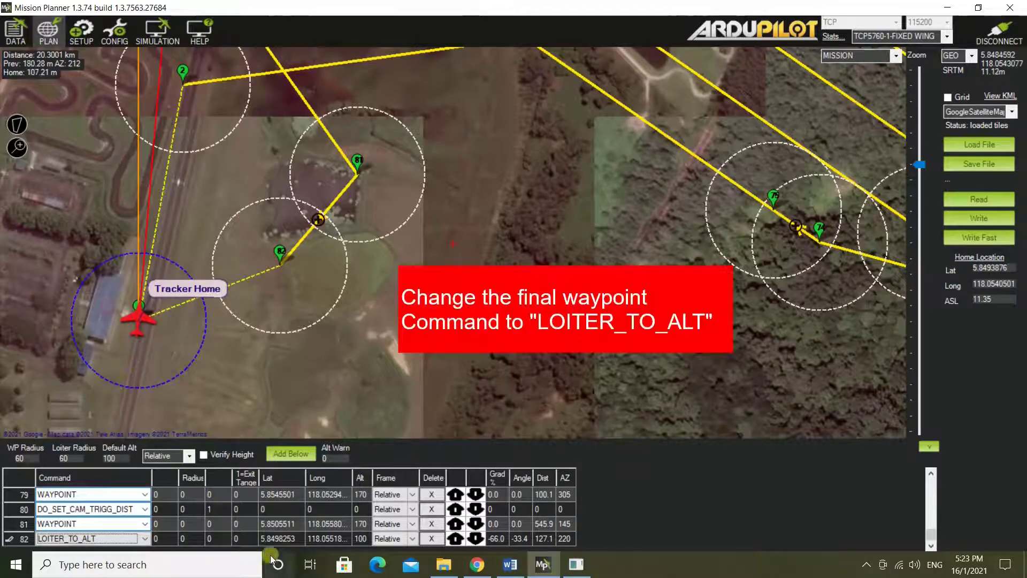
pyautogui.click(362, 543)
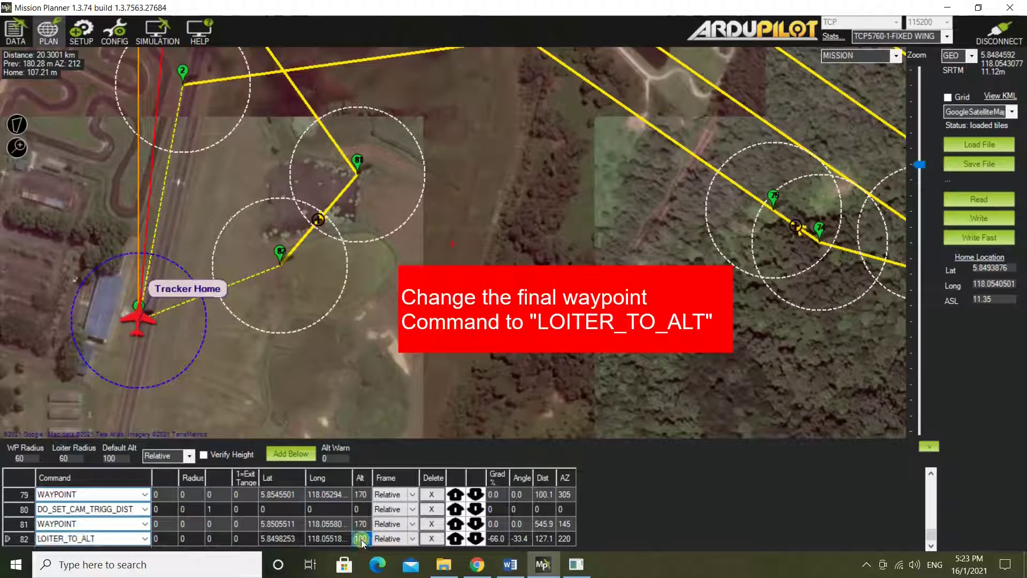
pyautogui.write('60')
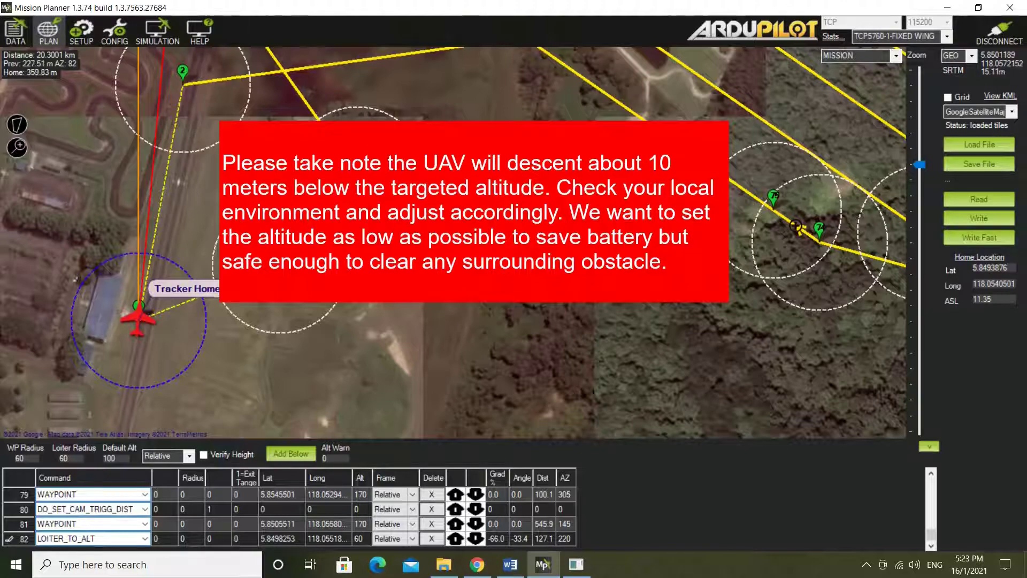
pyautogui.scroll(-2, 527, 239)
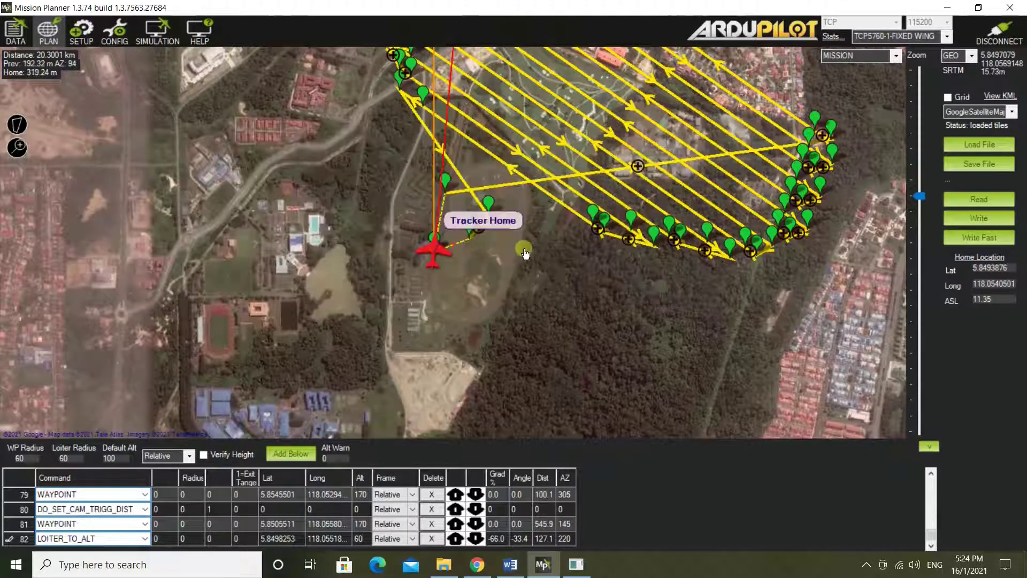
pyautogui.moveTo(523, 247); pyautogui.dragTo(396, 394)
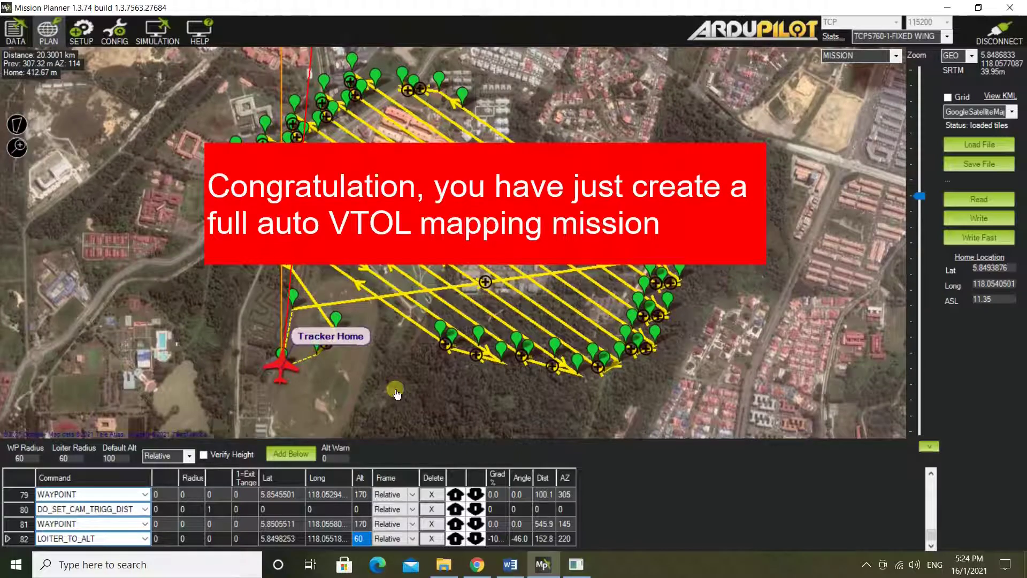